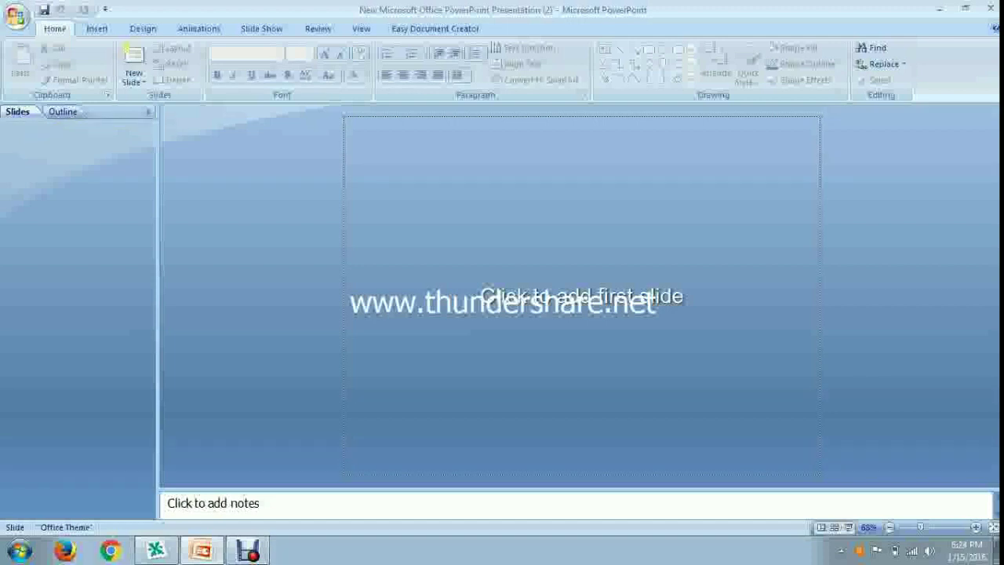
Switch the Nudi Kannada keyboard tool to single-language (ಏಕಭಾಷ) mode.
key(super)
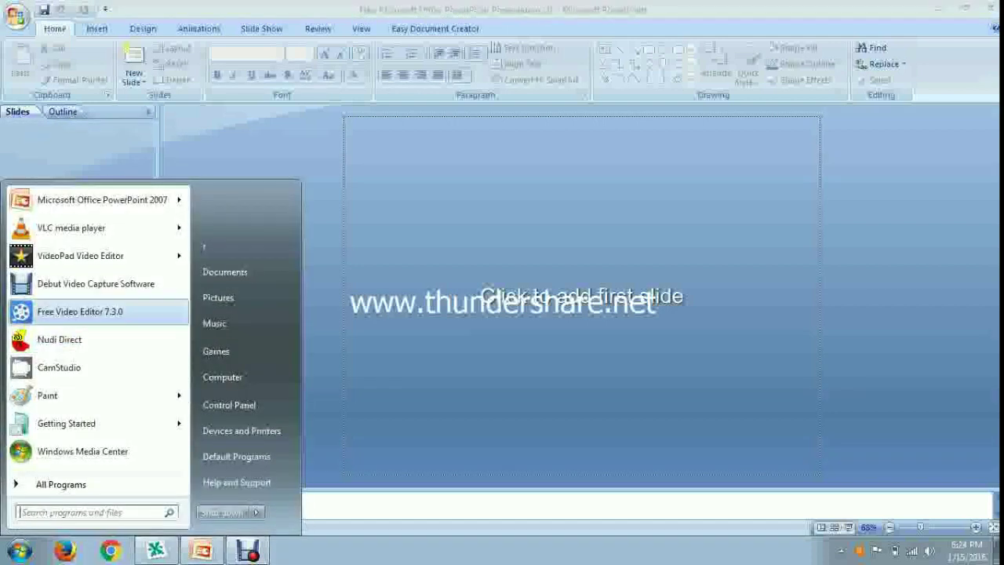
key(Escape)
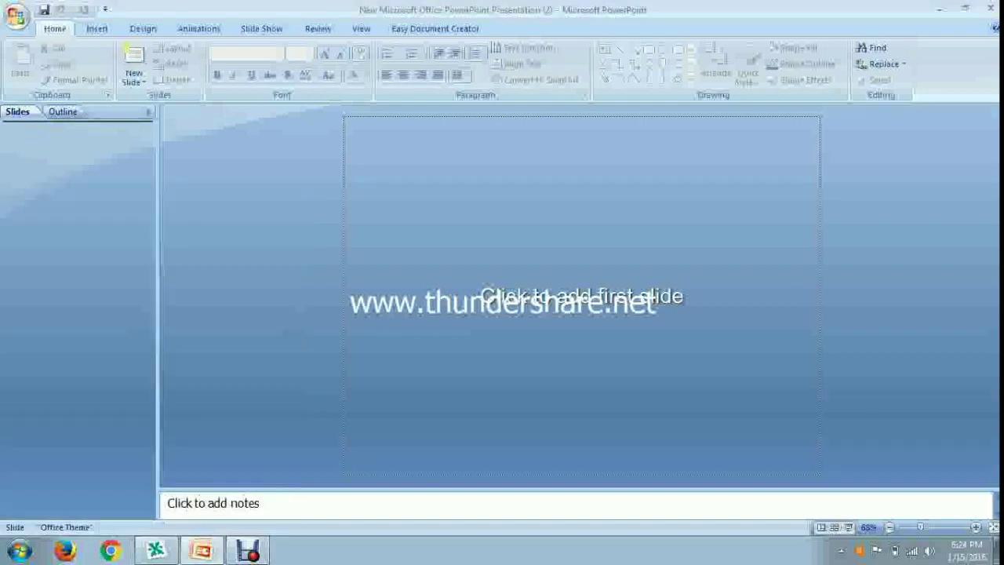
click(840, 551)
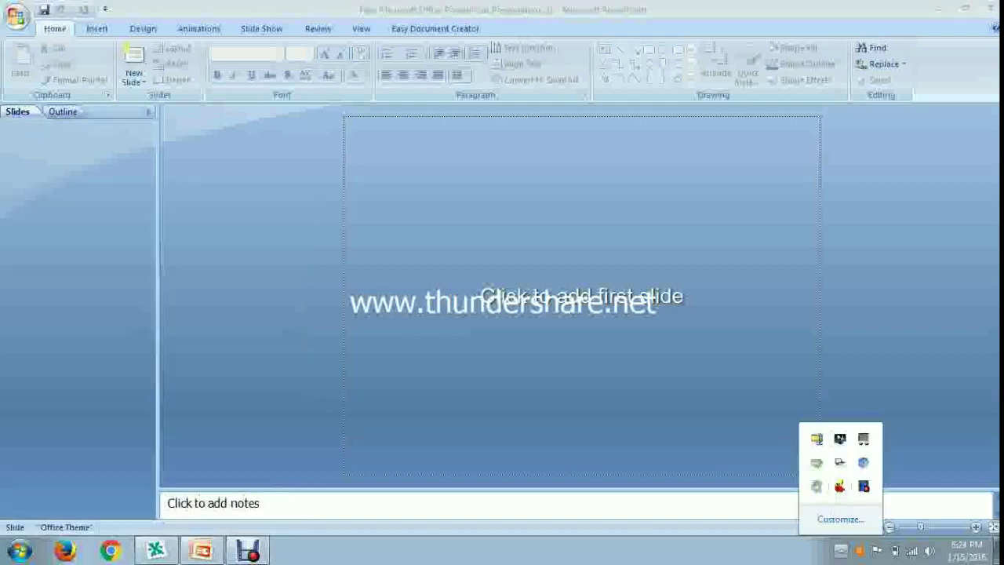
right_click(864, 486)
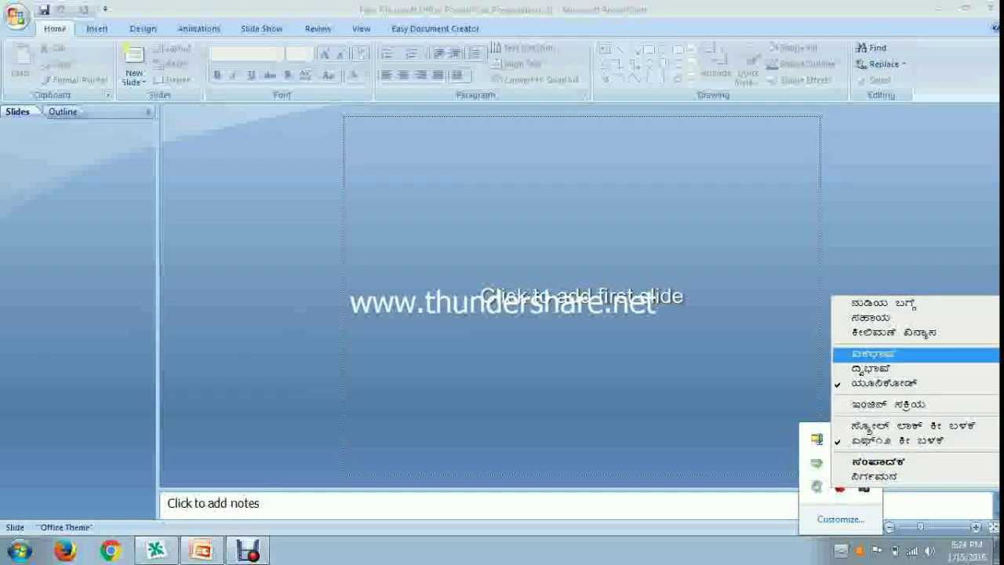
click(873, 354)
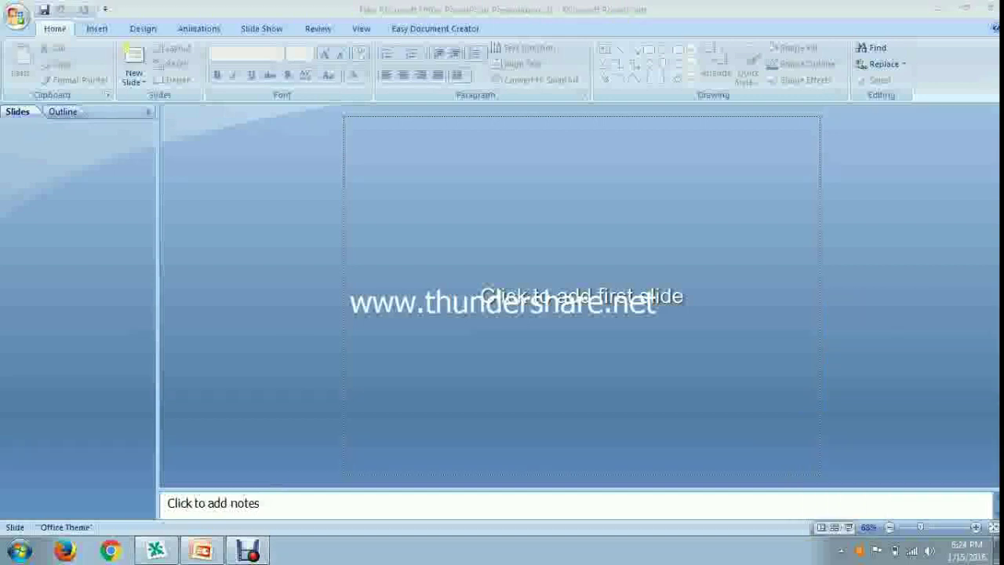
Activate the Nudi typing engine (ಇಂಜಿನ್ ಸಕ್ರಿಯ) for Kannada input.
click(840, 550)
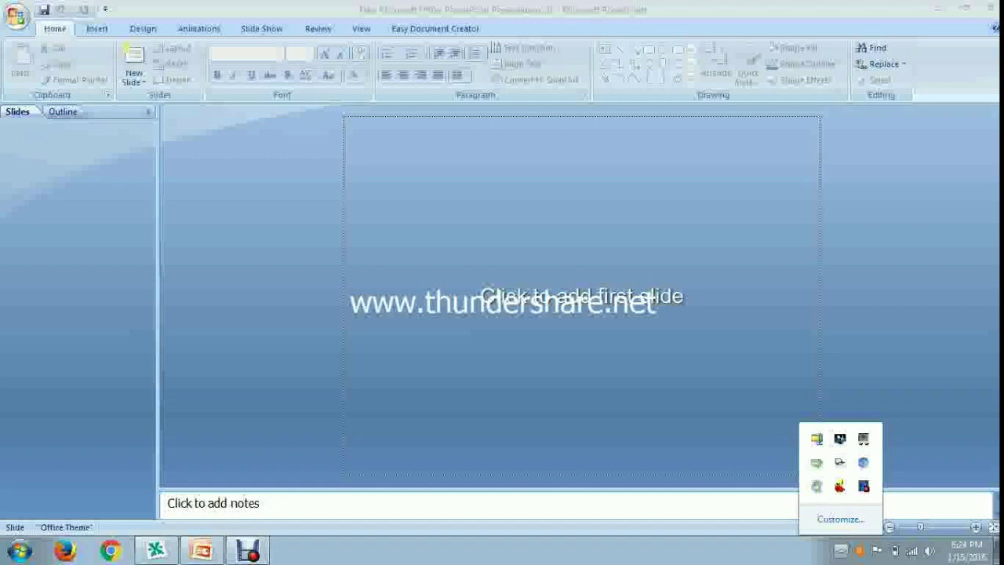
right_click(839, 486)
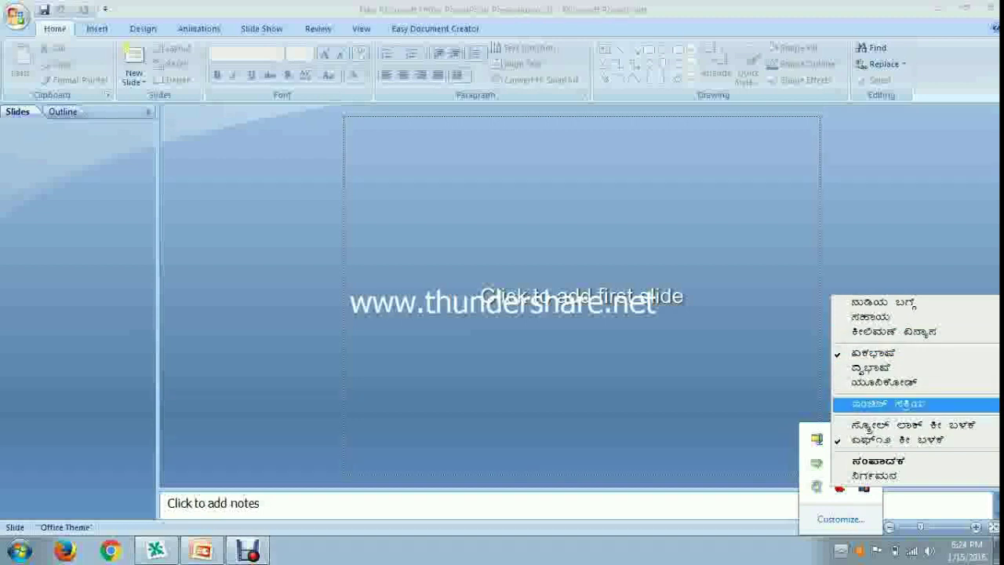
click(886, 403)
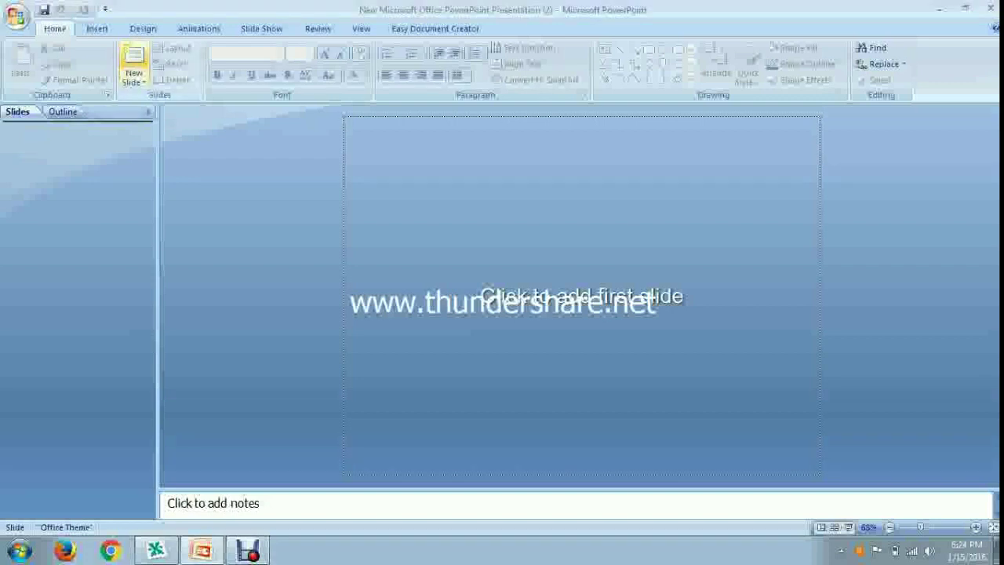
Add a title slide and clear a test character from its title so it stays empty.
click(133, 62)
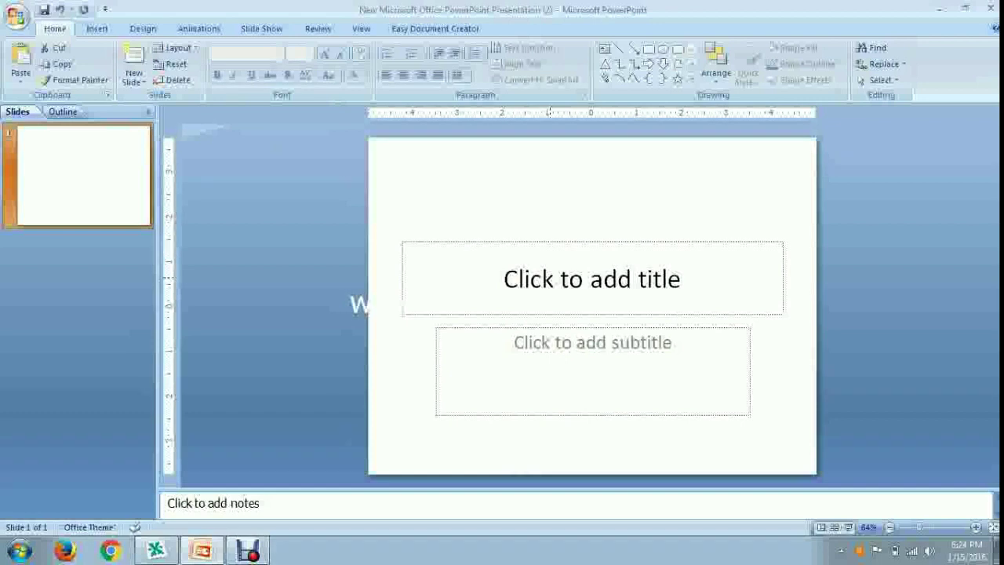
click(591, 278)
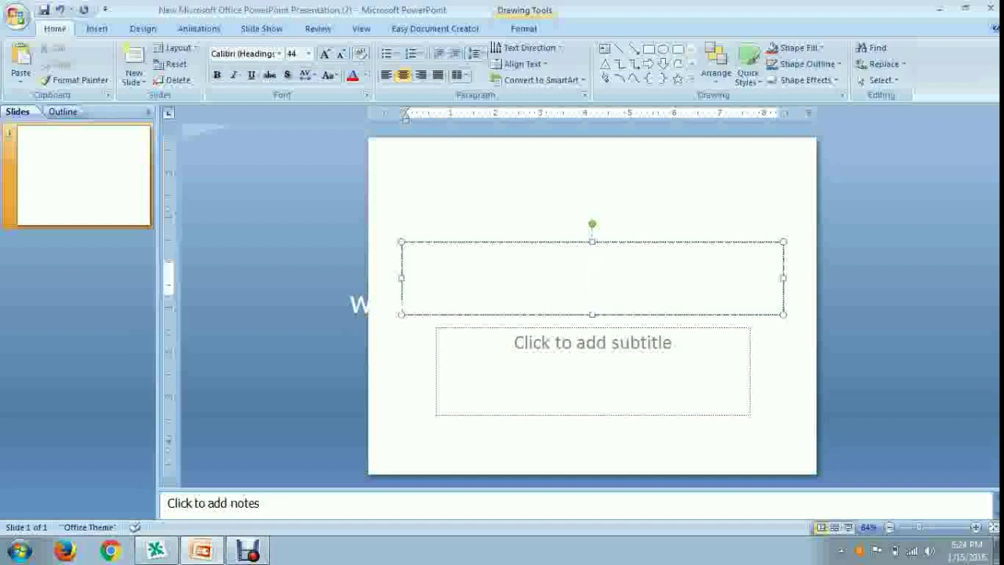
text(¥À)
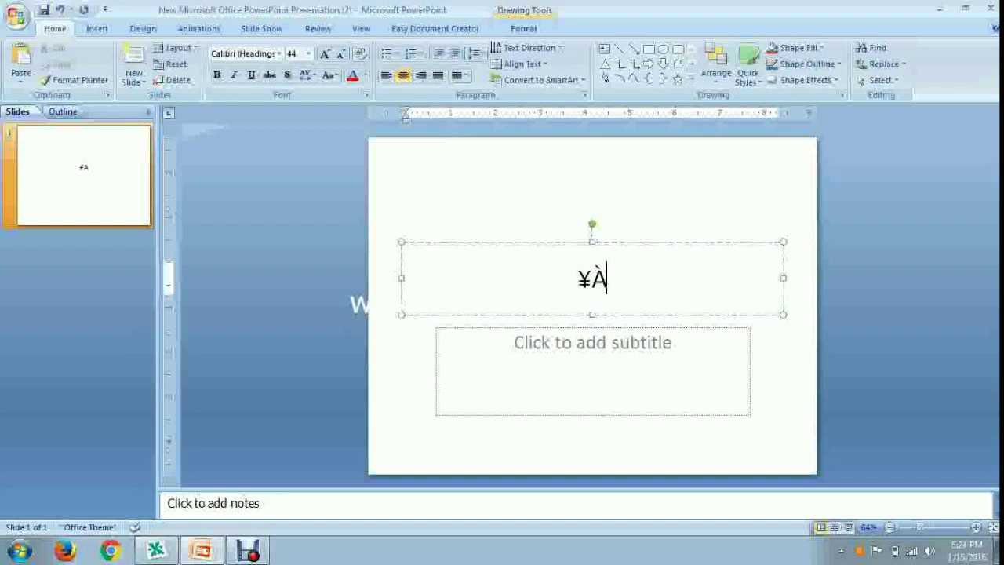
key(BackSpace)
key(BackSpace)
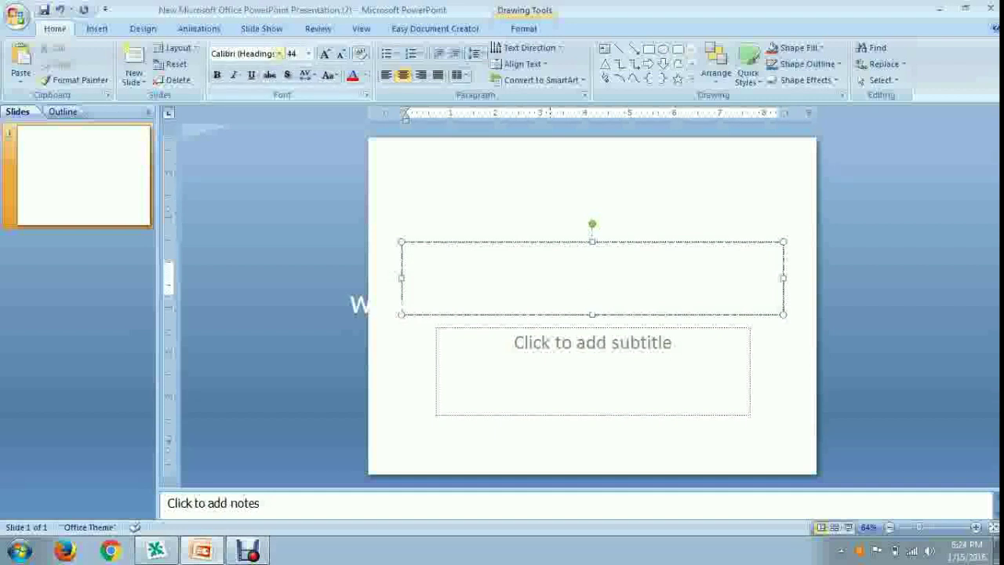
Set the title to Nudi 01 e at 28 pt and type pariviDi for ಪರಿವಿಡಿ.
click(279, 54)
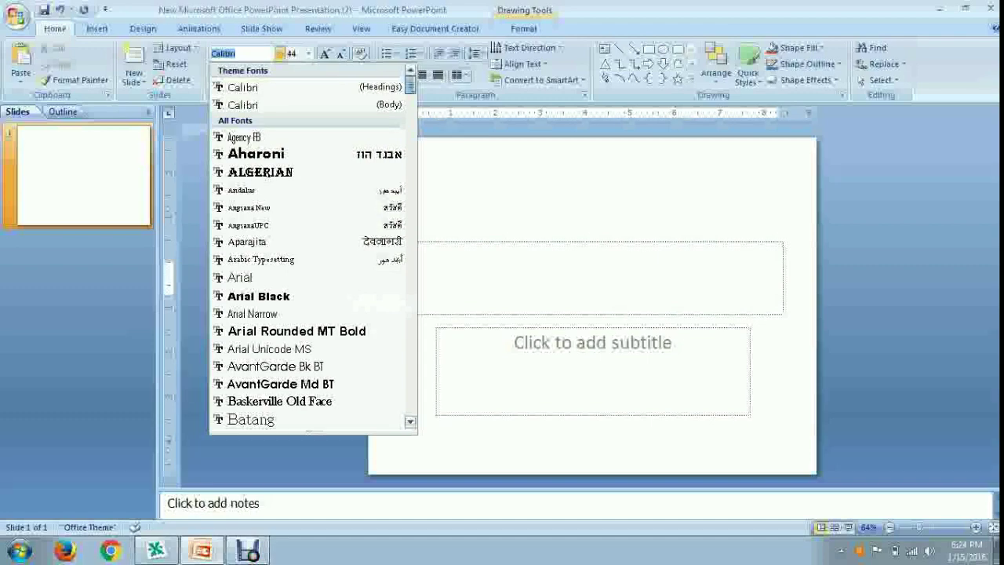
scroll(313, 251, down, 5)
scroll(312, 251, down, 10)
scroll(312, 251, down, 10)
scroll(313, 251, down, 5)
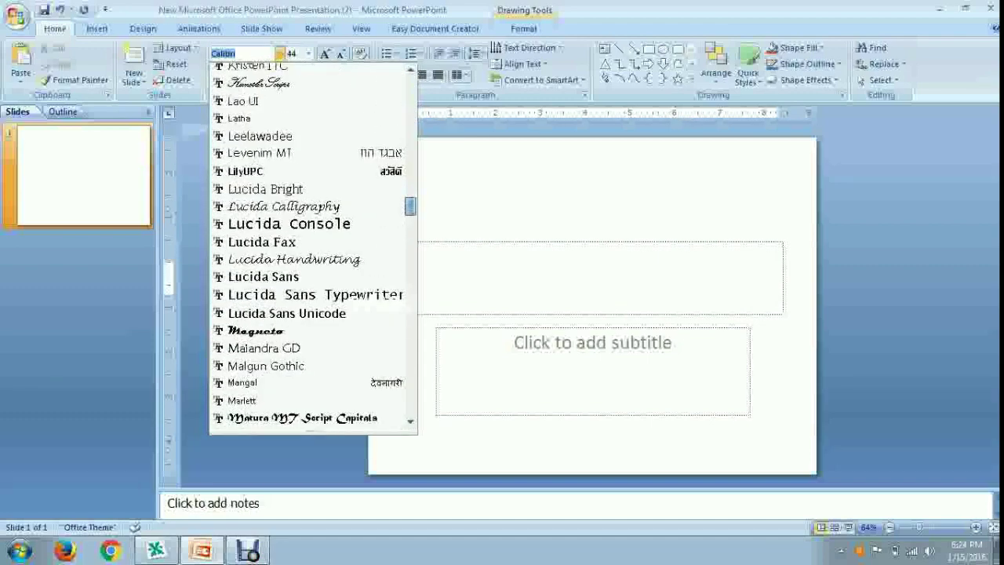
scroll(313, 251, down, 7)
scroll(312, 251, down, 7)
scroll(312, 251, up, 5)
scroll(312, 251, up, 5)
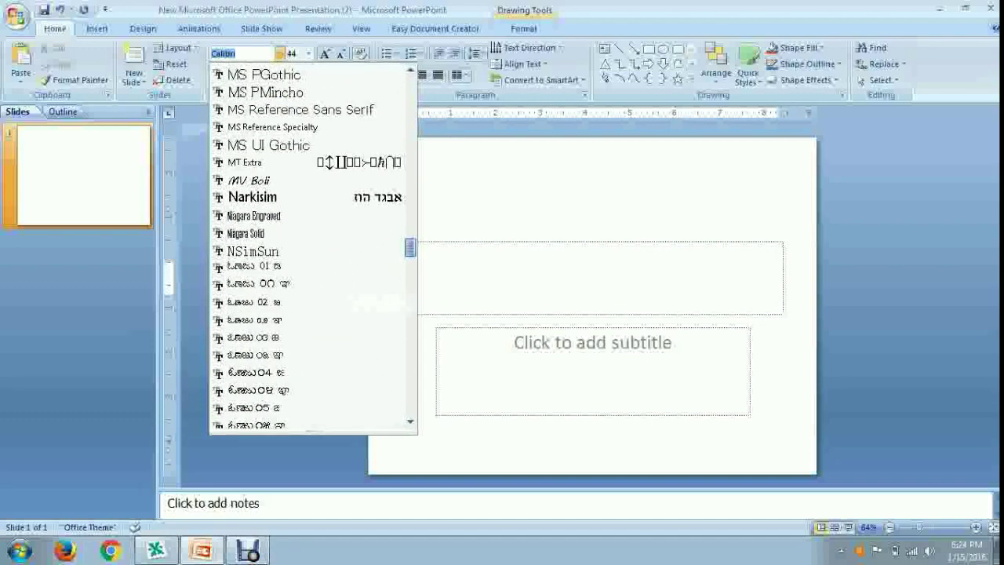
click(312, 266)
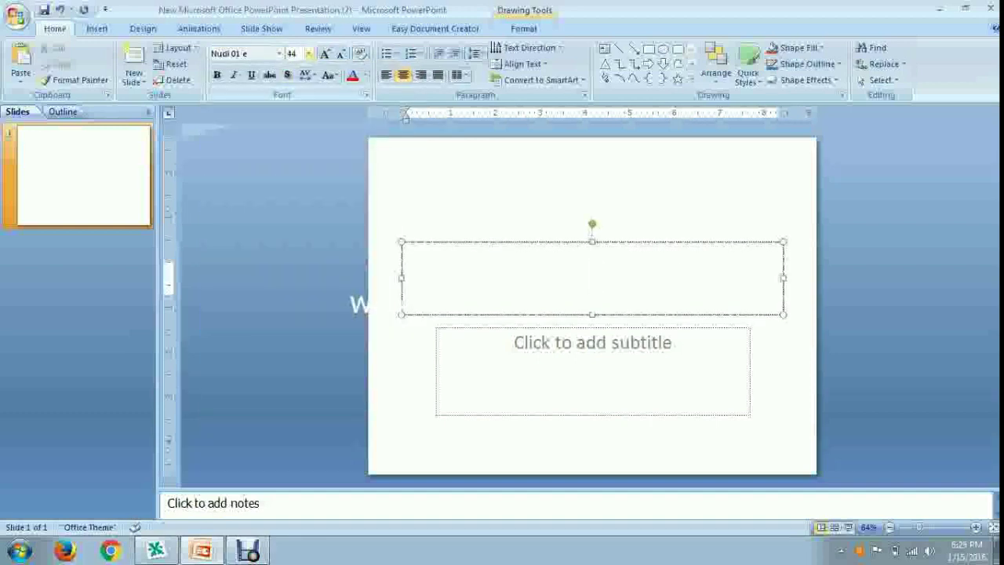
click(309, 53)
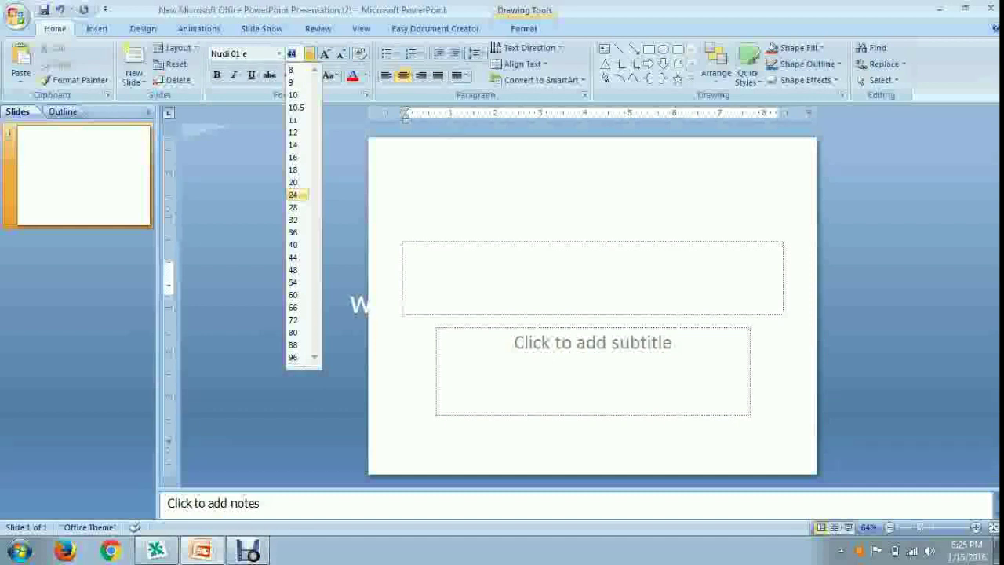
click(295, 208)
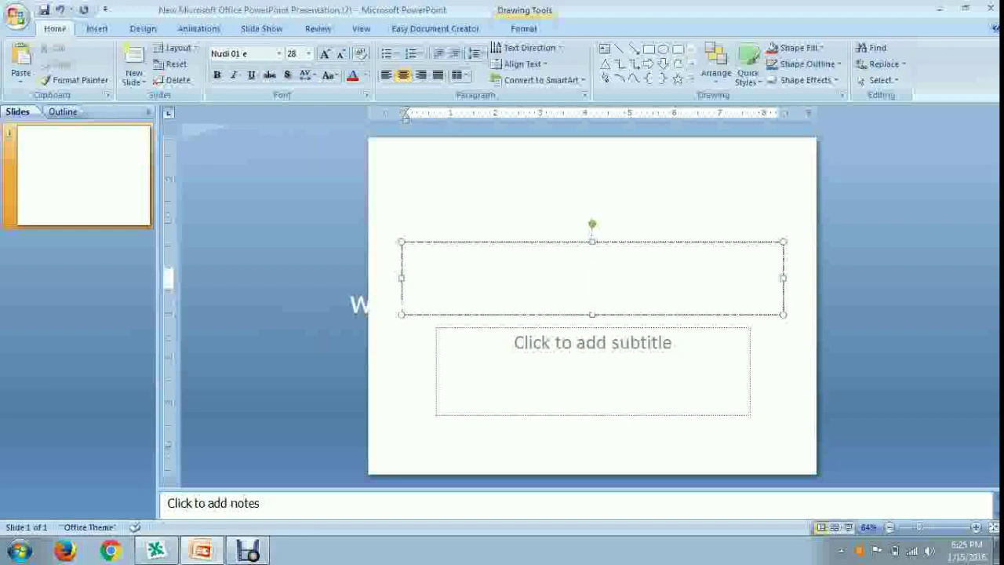
text(pariv)
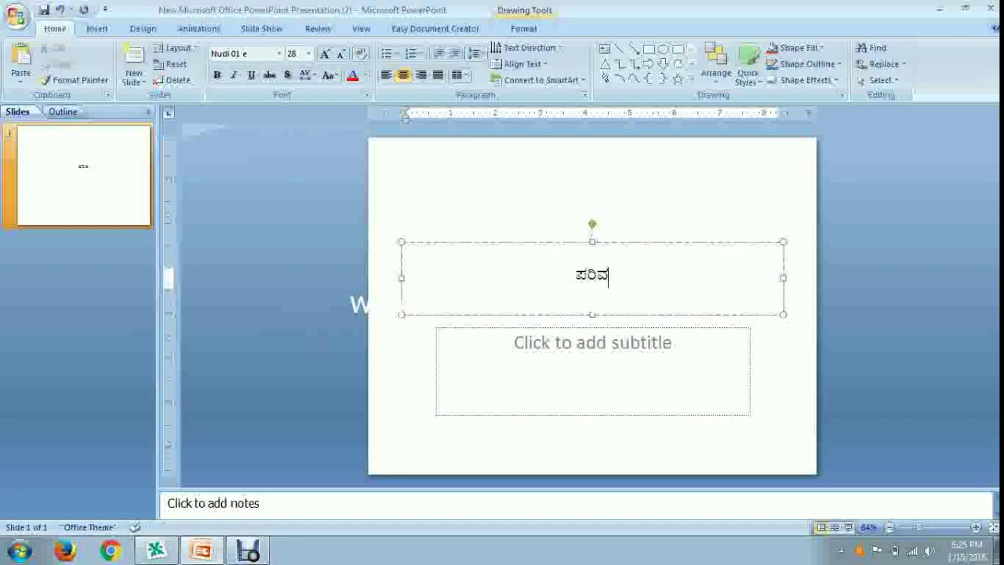
text(iDi)
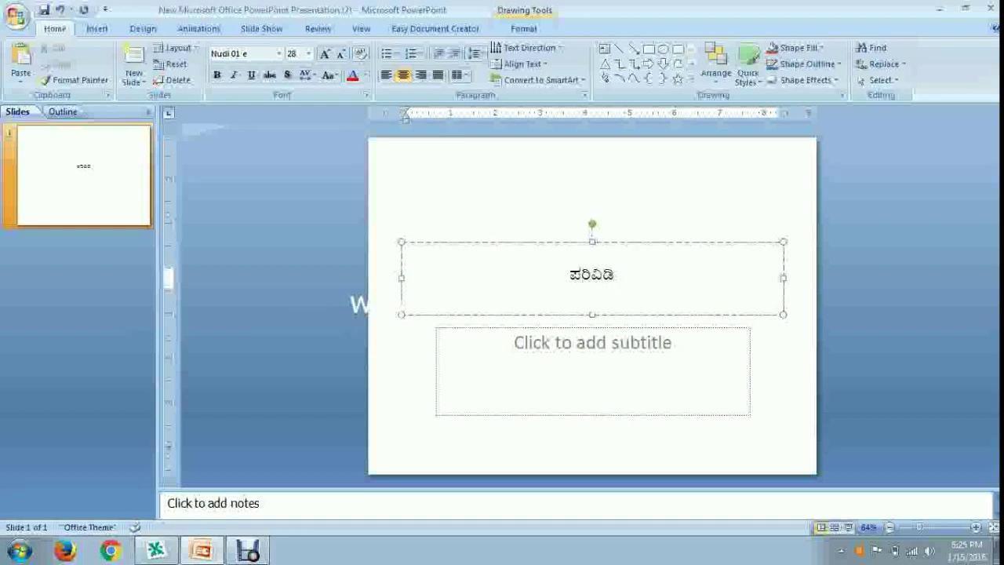
Resize the title box so it sits near the slide top and fits the heading.
click(592, 342)
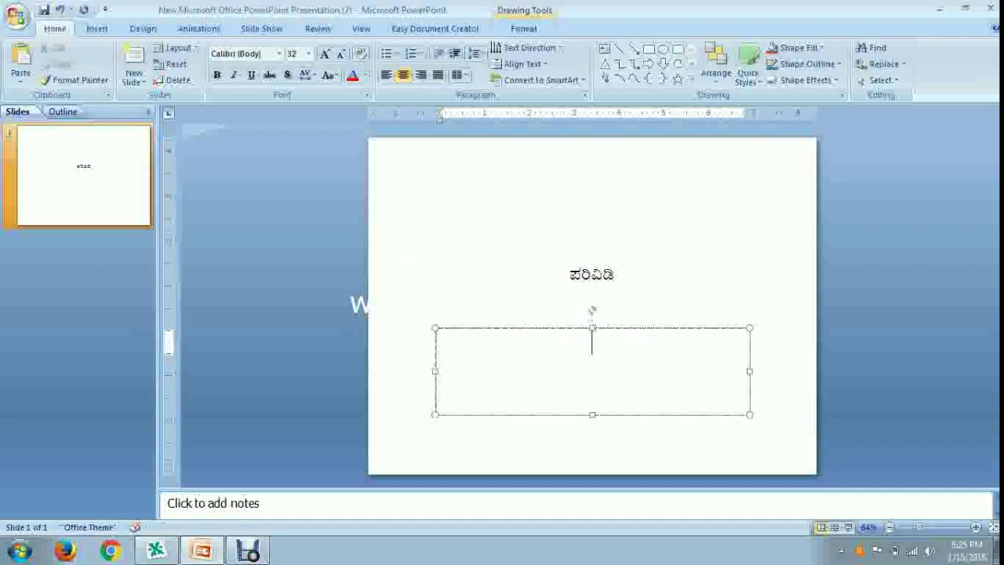
click(581, 276)
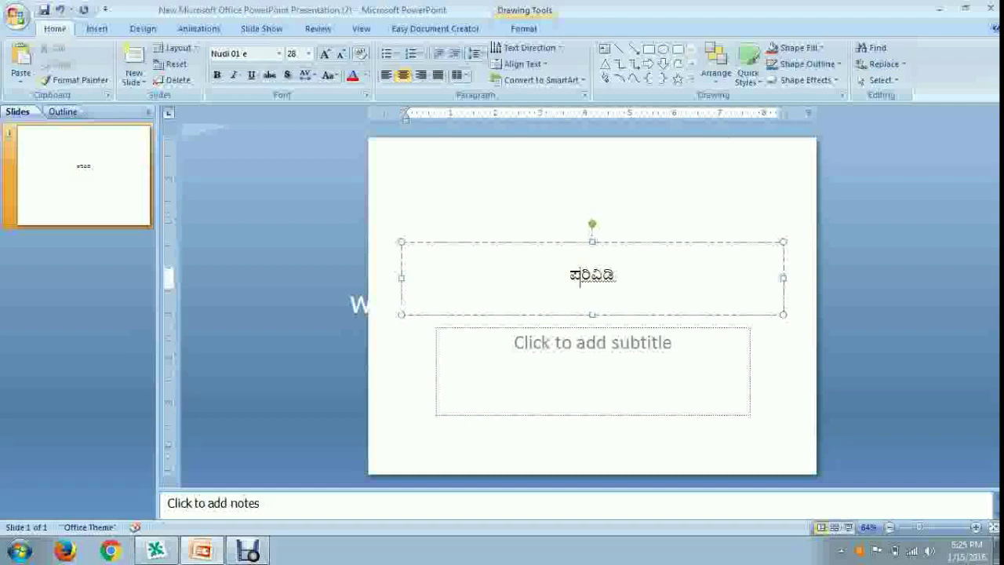
click(396, 275)
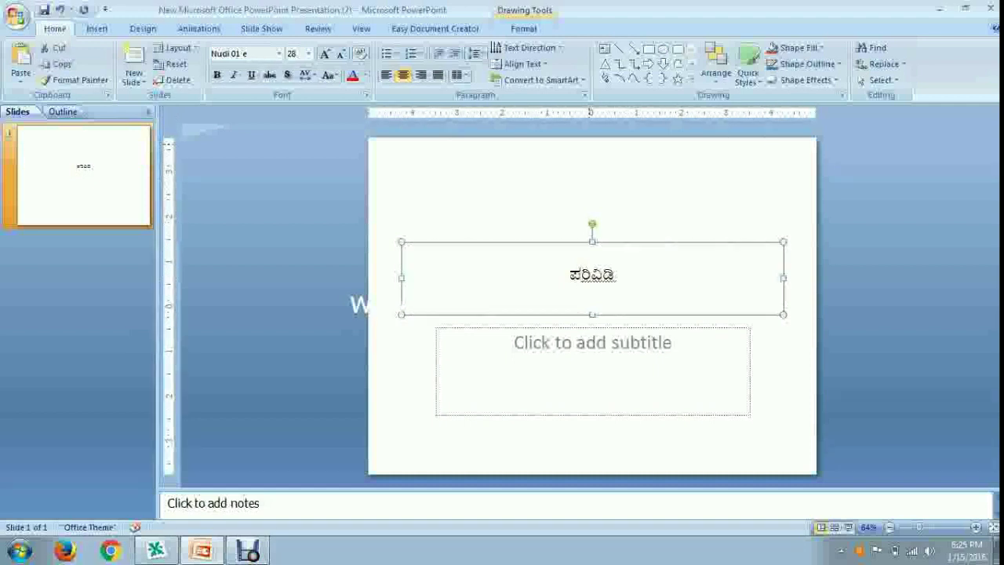
drag(592, 242, 592, 148)
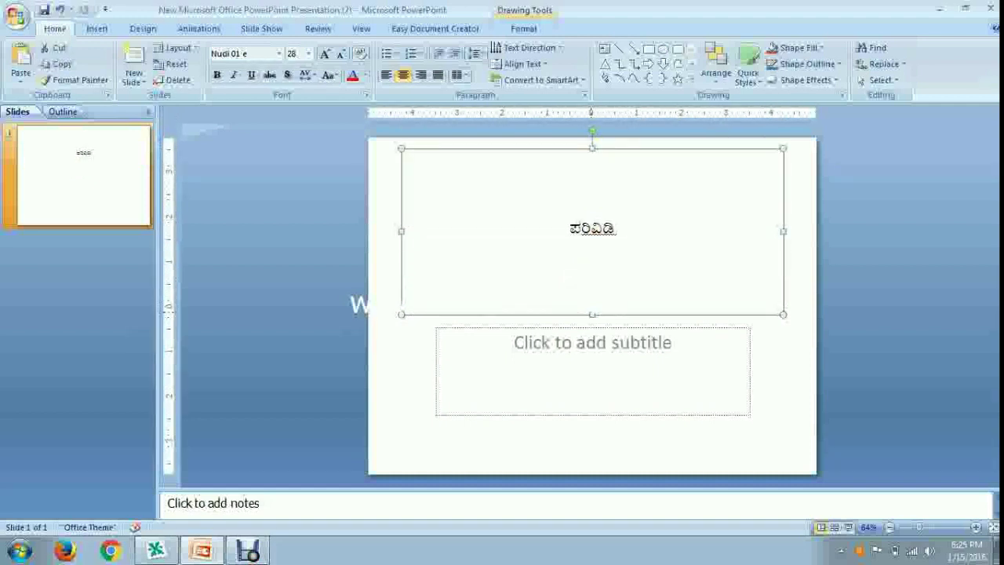
drag(592, 314, 592, 190)
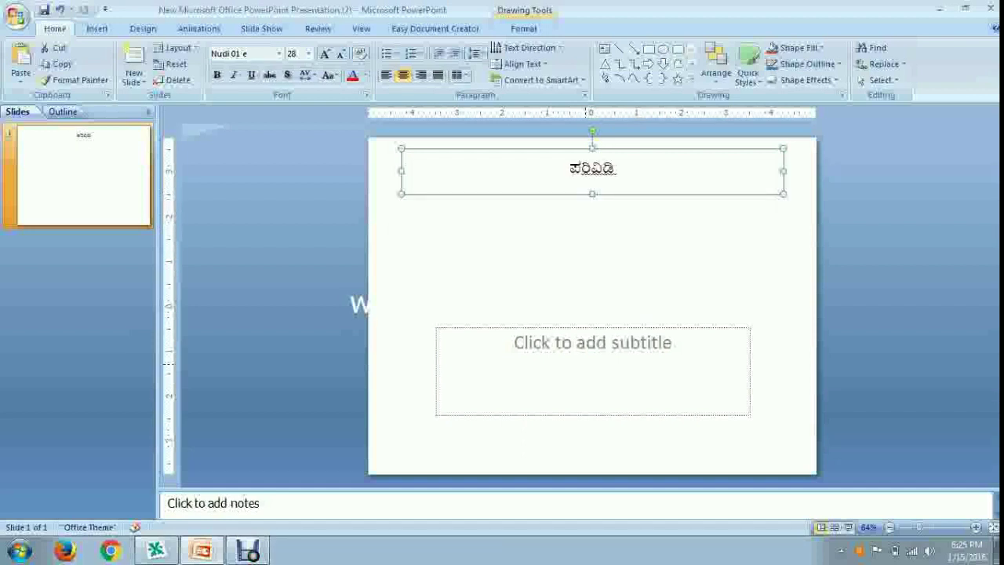
Stretch the subtitle box up toward the title and down near the slide bottom.
click(592, 342)
key(Escape)
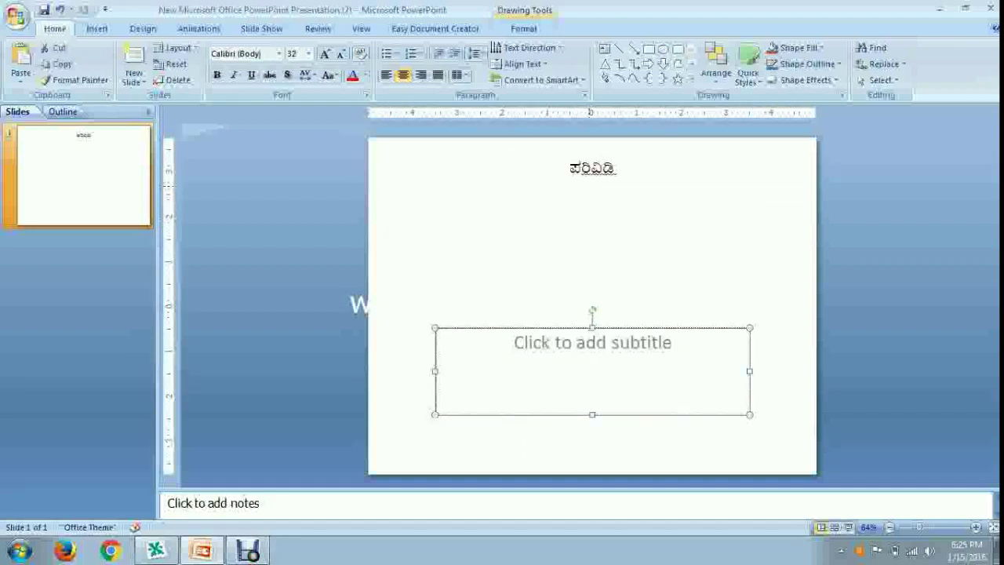
drag(593, 328, 592, 186)
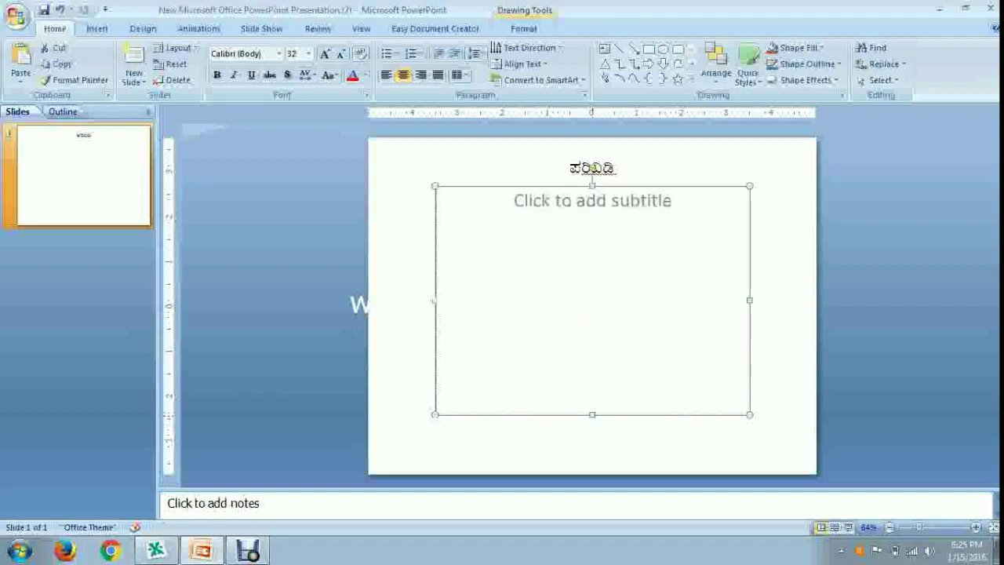
drag(592, 414, 592, 463)
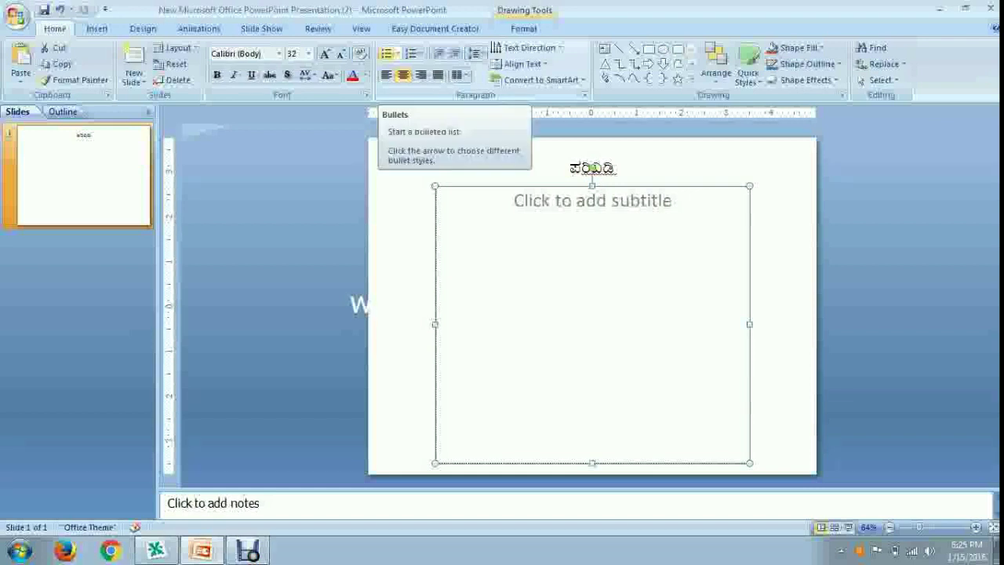
Turn on bullets in the subtitle box, switch to Nudi 01 e, and enter ಕನ್ನಡ and ಹಿಂದಿ.
click(386, 53)
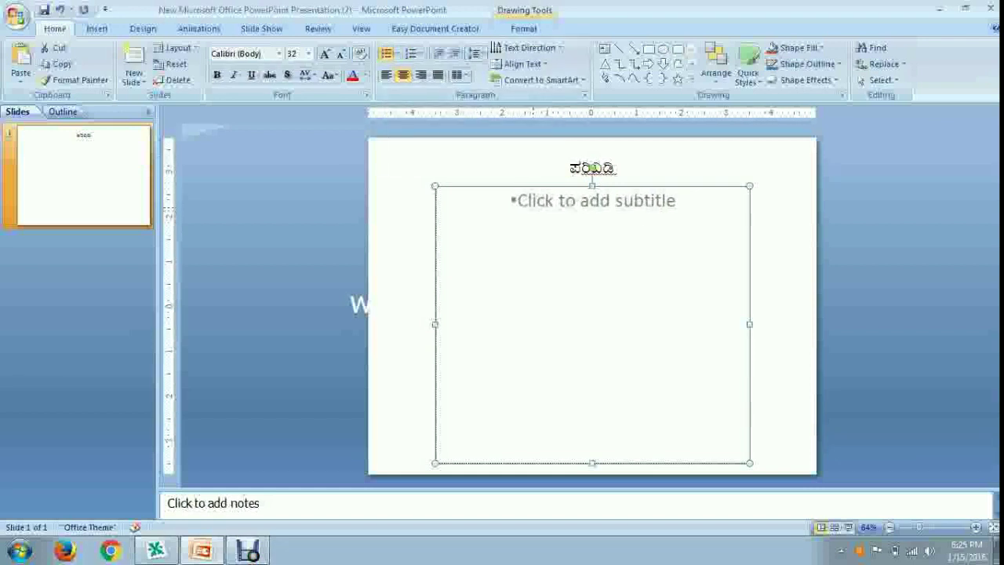
click(592, 200)
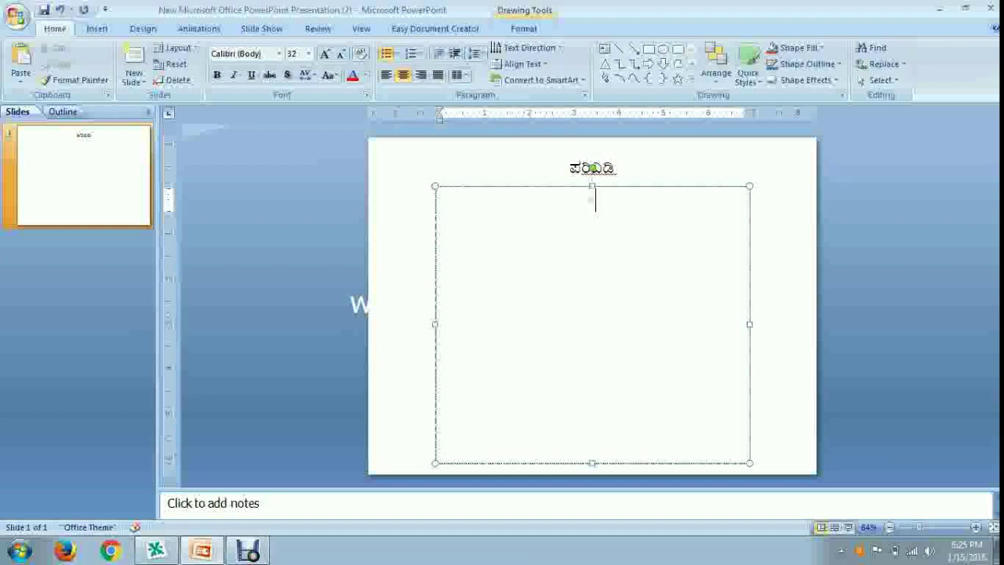
text(ka)
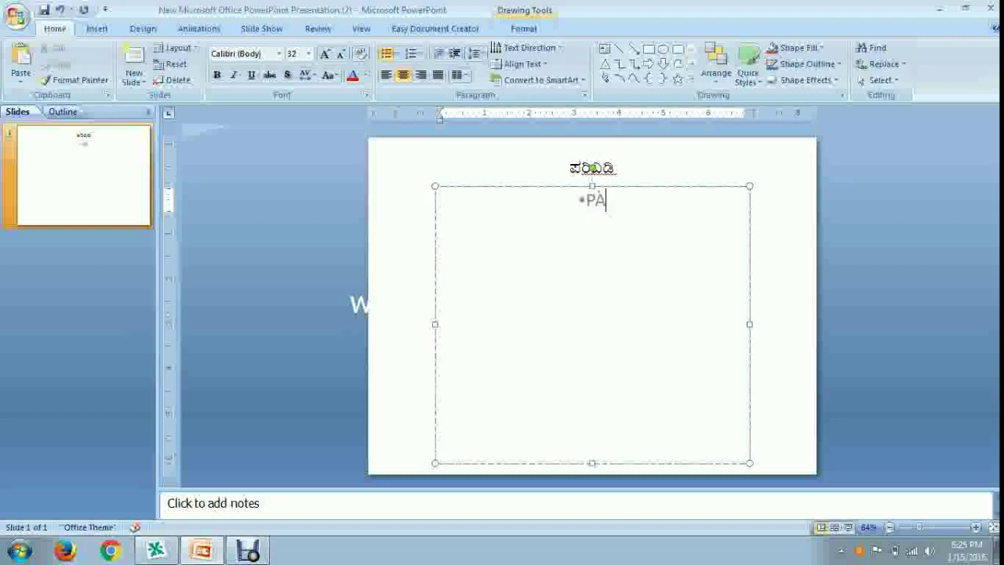
key(BackSpace)
key(BackSpace)
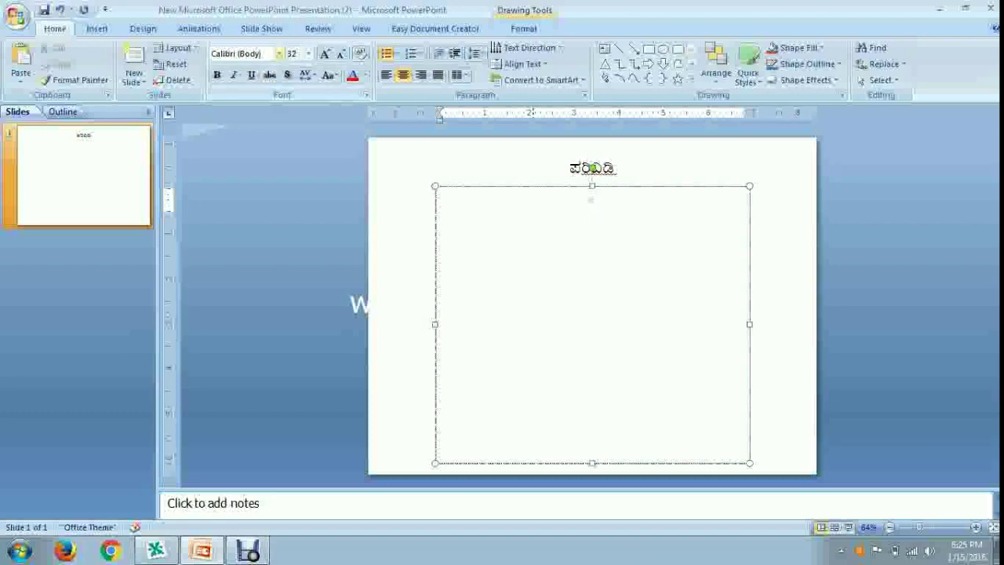
click(279, 54)
click(251, 135)
text(ಕ)
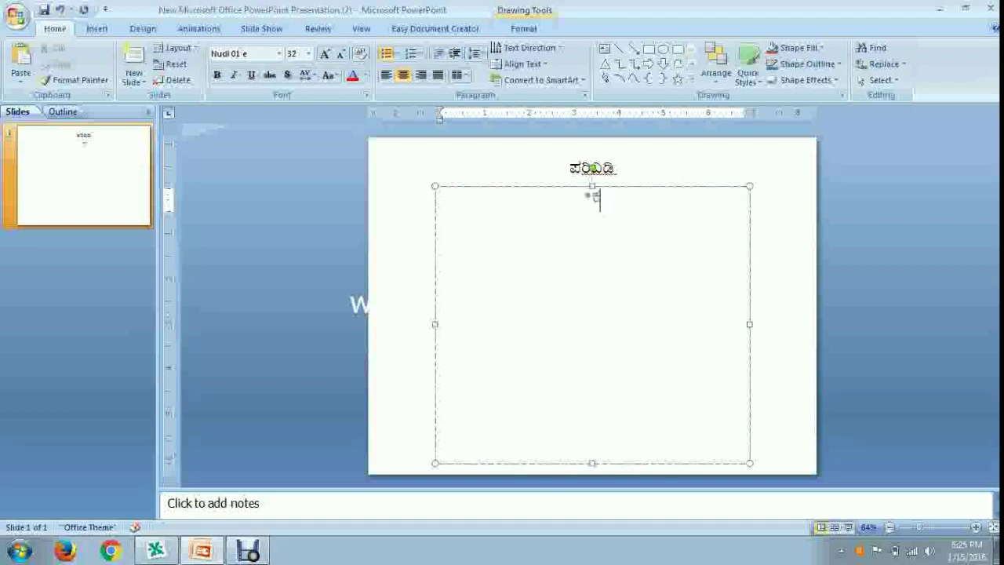
text(knfnw)
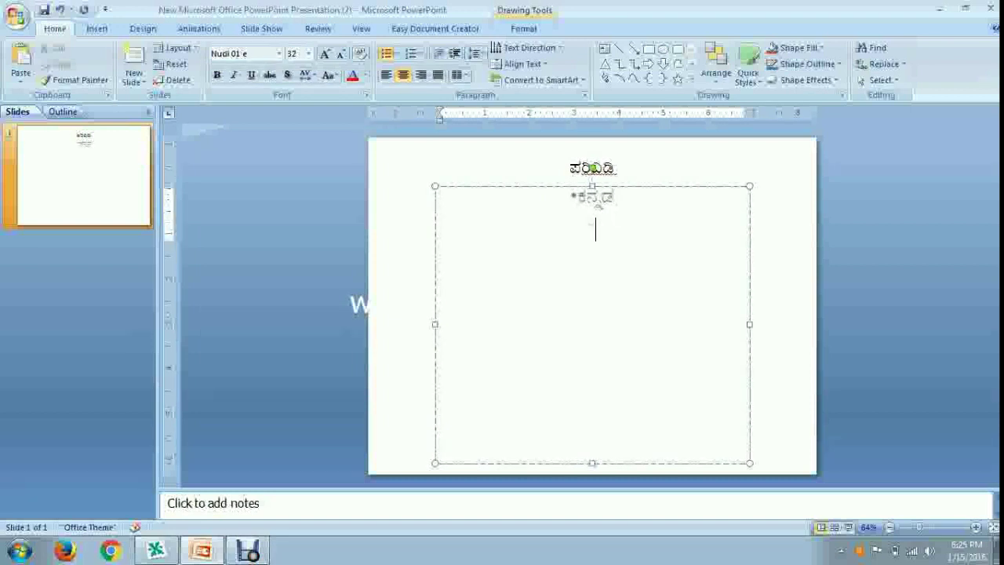
text(hfiMdfi)
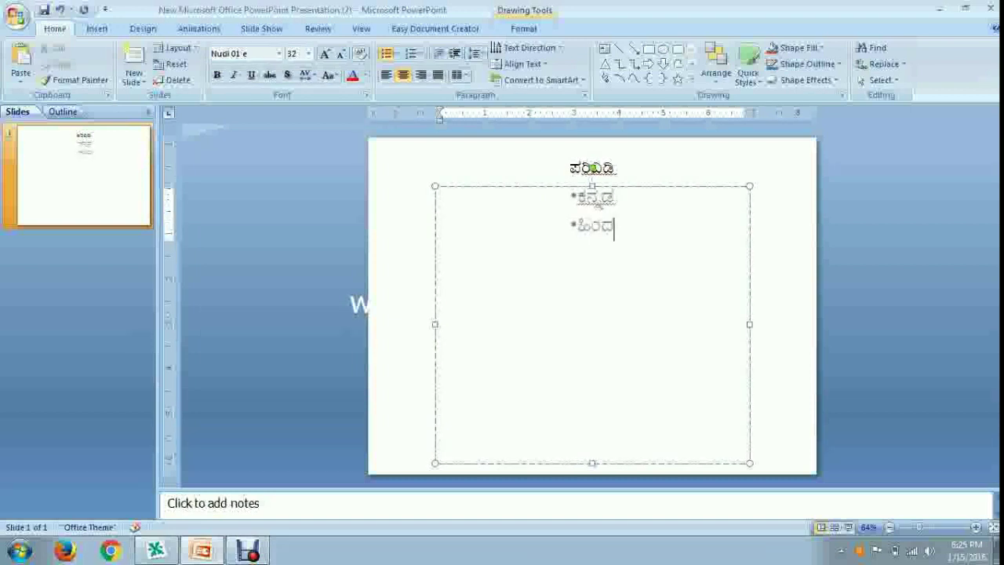
key(Return)
Add bullets ಇಂಗ್ಲೀಷ, ಮರಾಠಿ, ಗಣಿತ, ವಿಜ್ಞಾನ, ಸಮಾಜ and ಕಂಪ್ಯೂಟರ.
text(i)
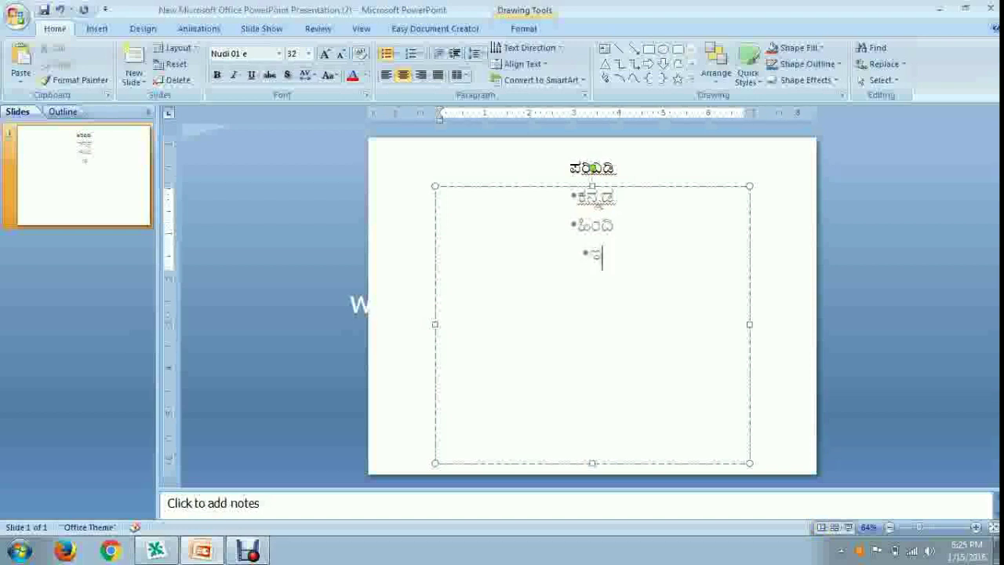
text(Mgfl)
text(Ix)
key(Return)
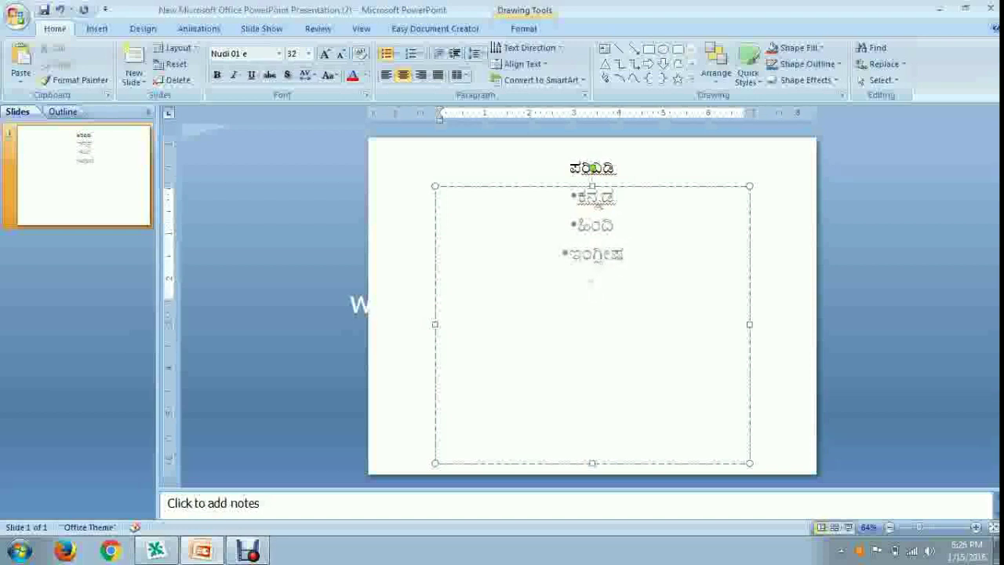
text(mrA)
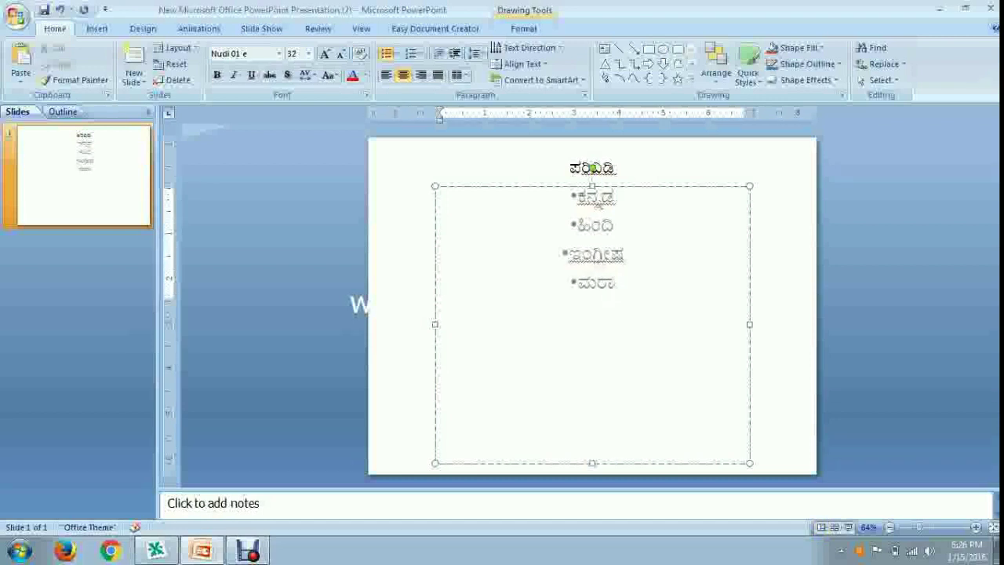
text(Q)
key(Return)
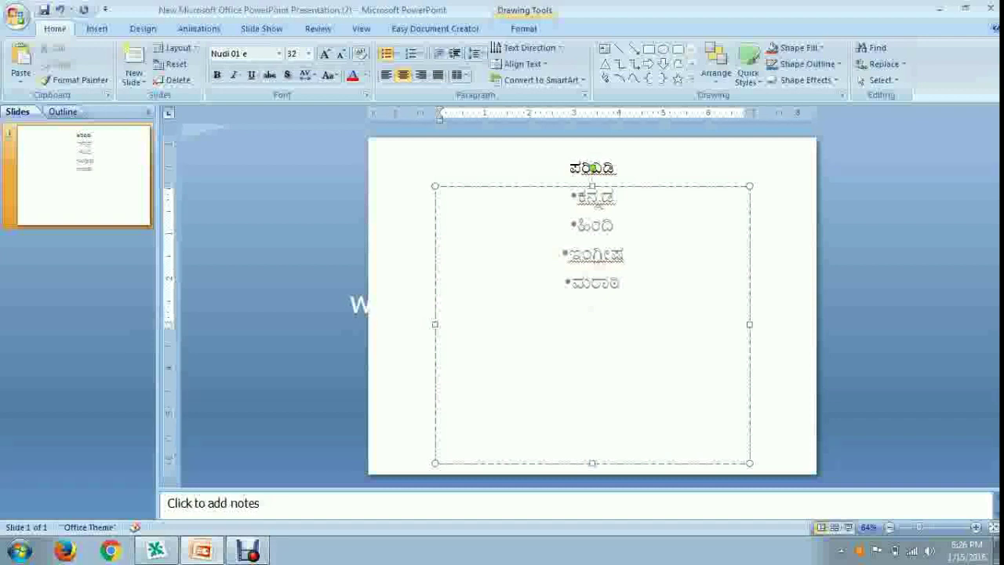
text(gNit)
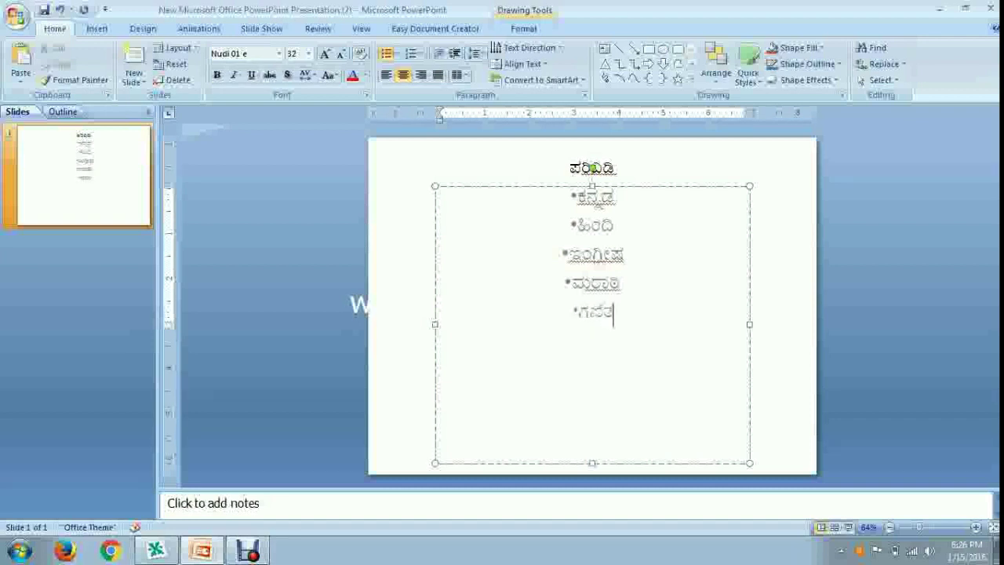
key(Return)
text(v)
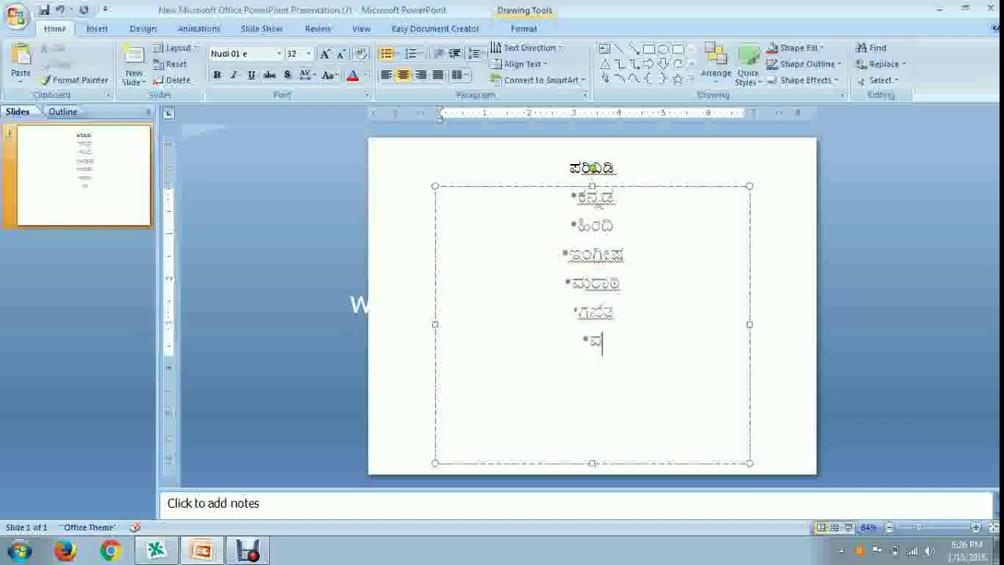
text(ijfz)
text(an)
key(Return)
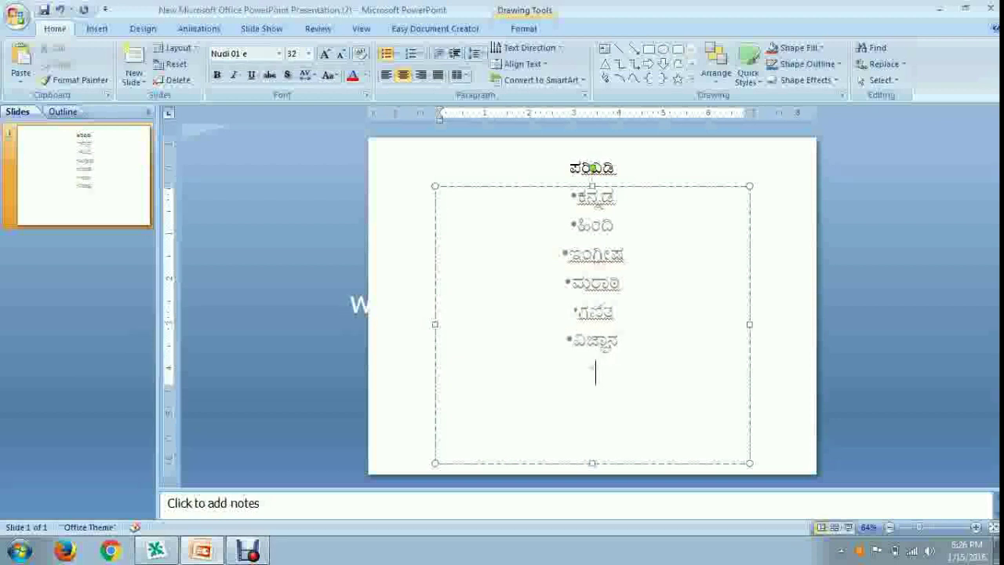
text(sm)
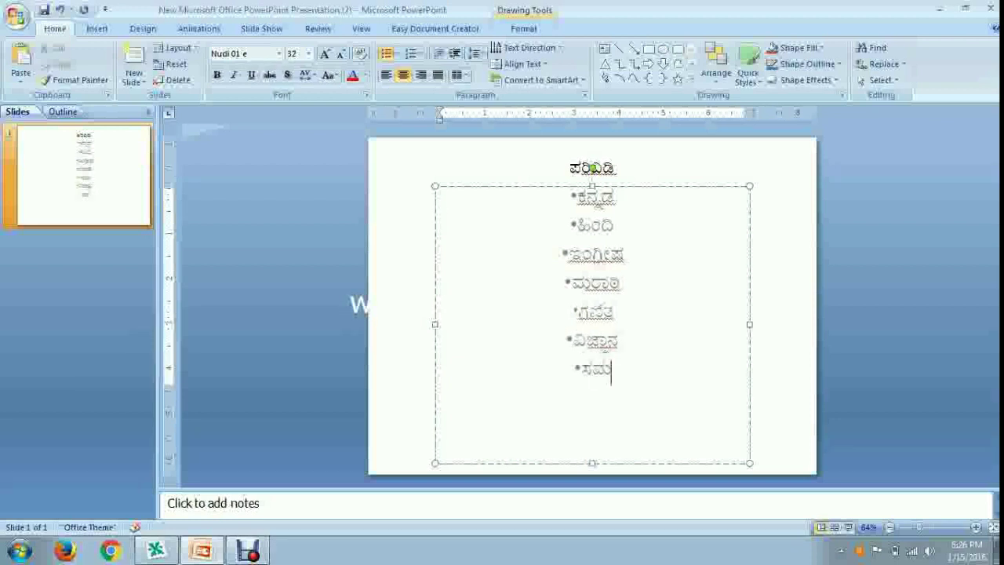
text(aj)
key(Return)
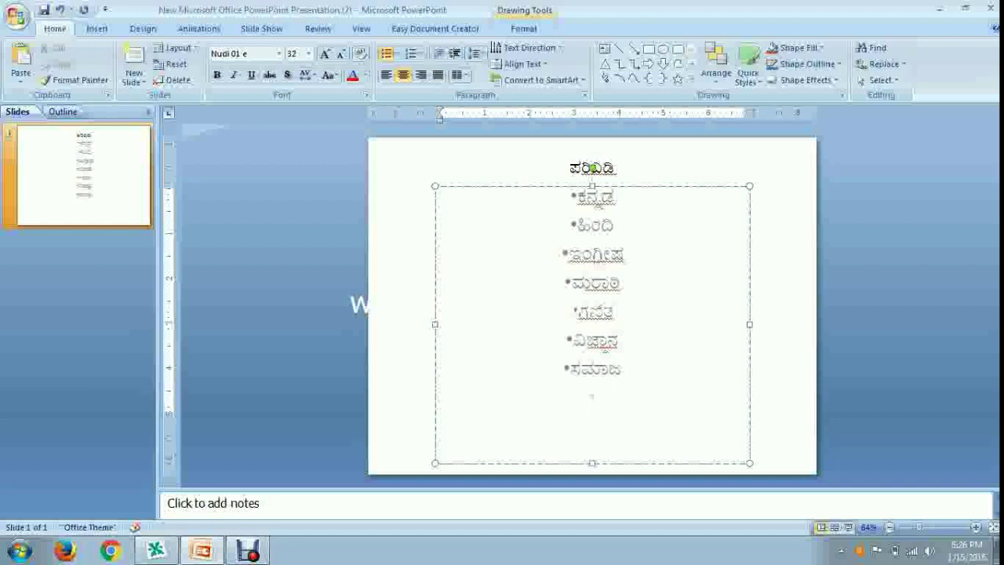
text(k)
text(Mpfy)
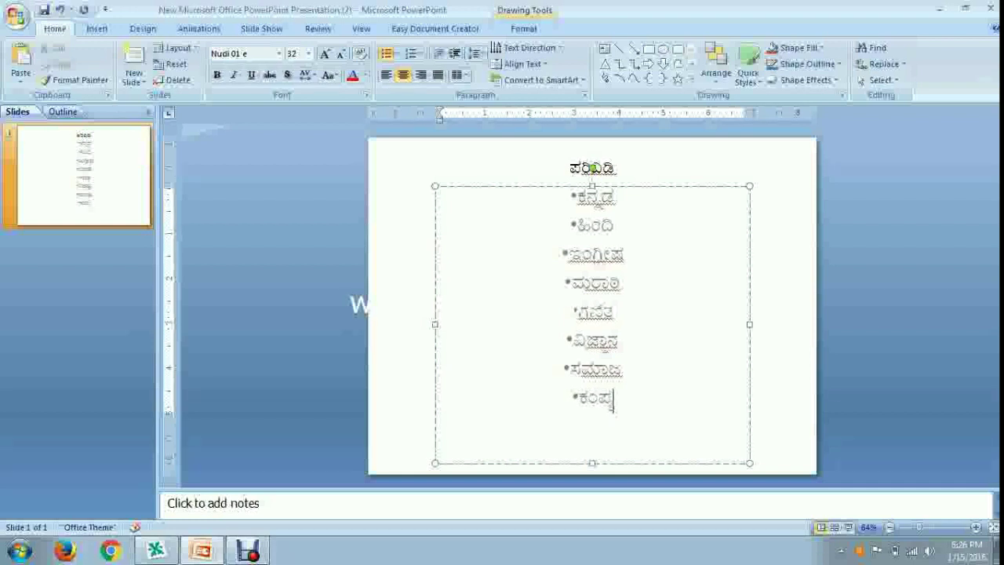
text(UTr)
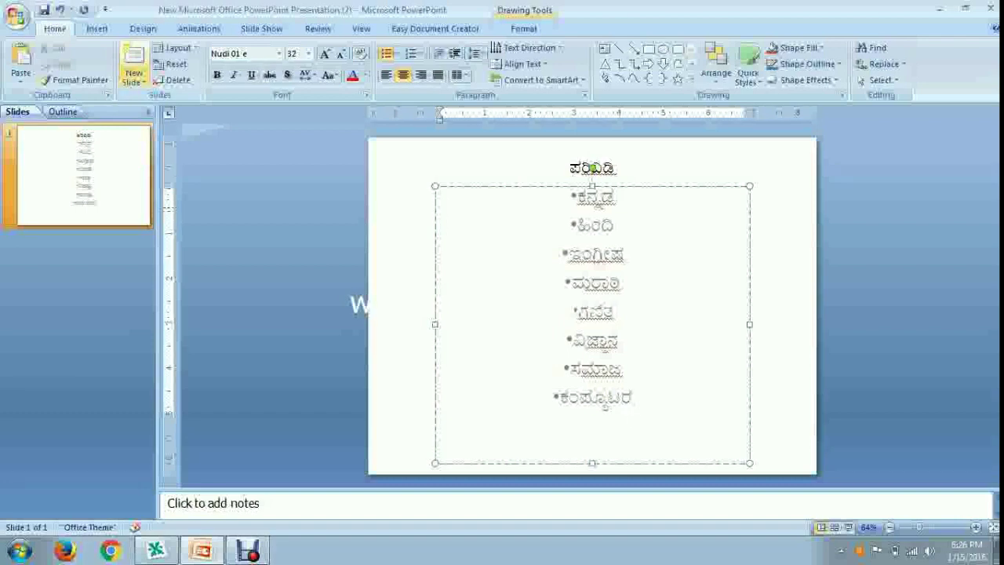
Add a second Title and Content slide and delete its title placeholder.
click(133, 63)
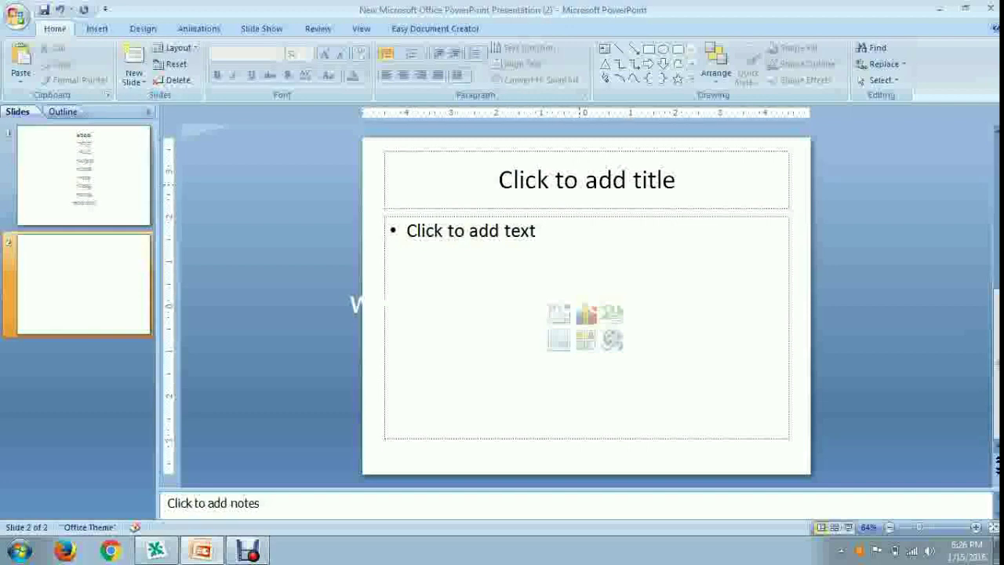
click(586, 180)
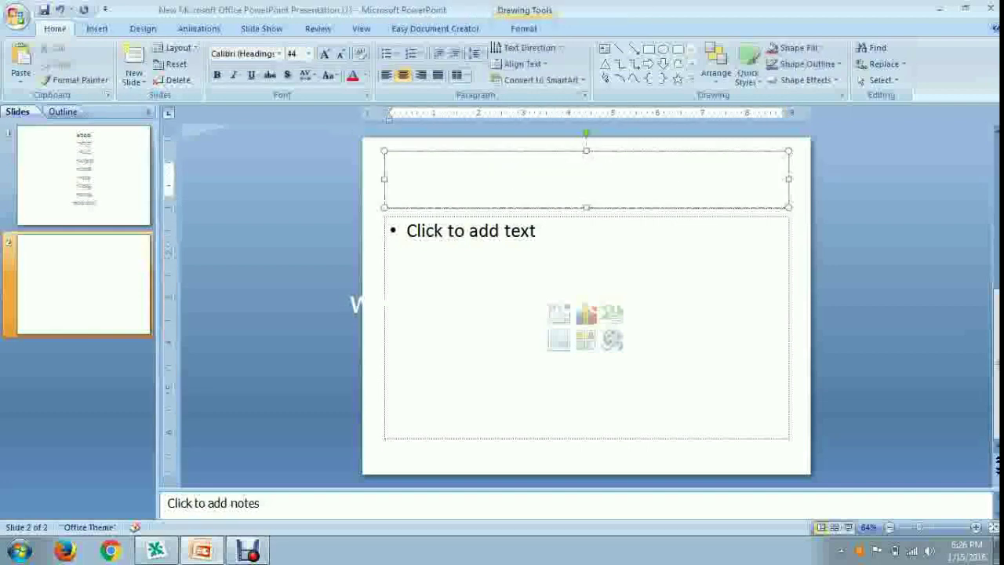
key(Escape)
key(Delete)
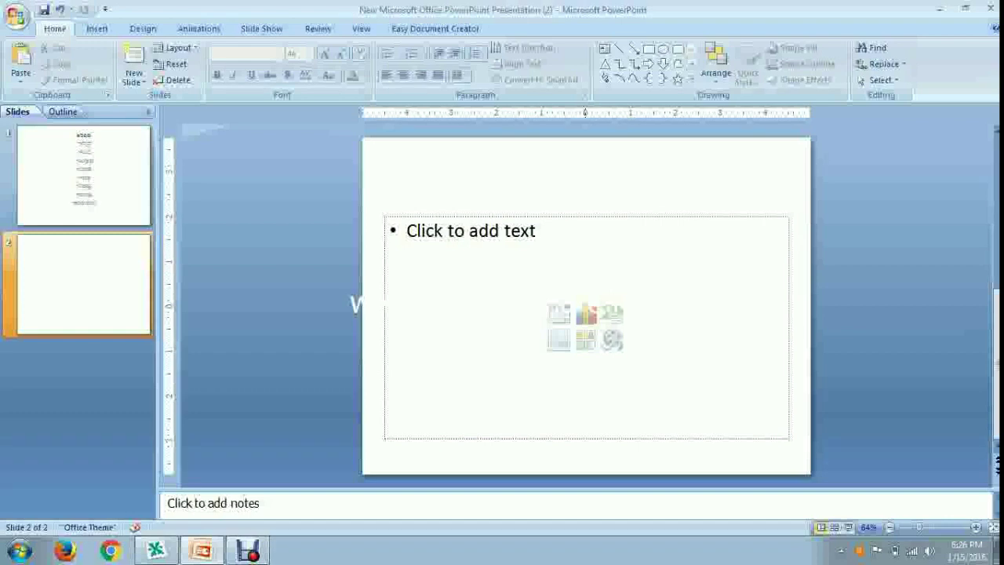
Raise the content box's top edge near the slide top and place the cursor inside.
click(408, 231)
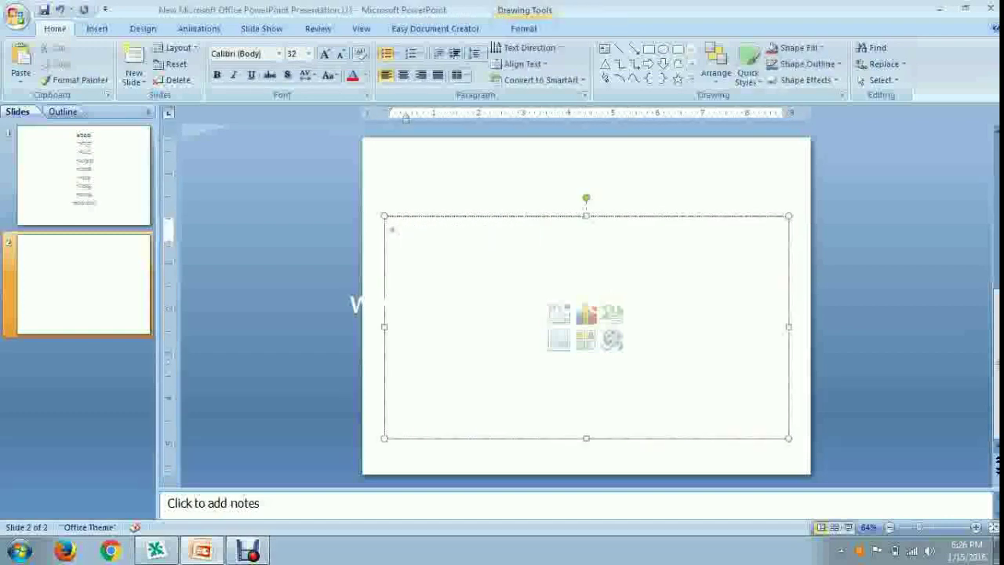
key(Escape)
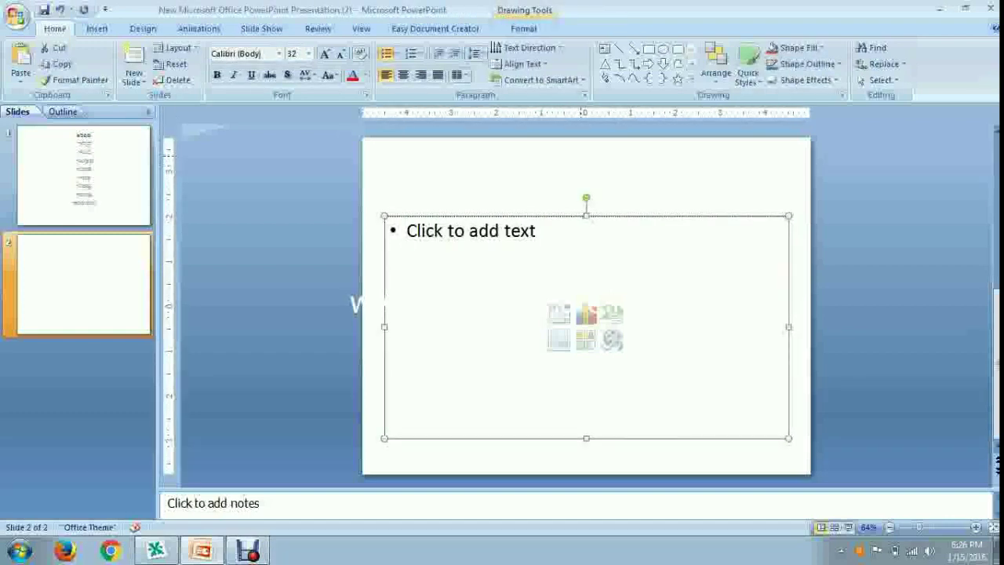
drag(585, 216, 586, 152)
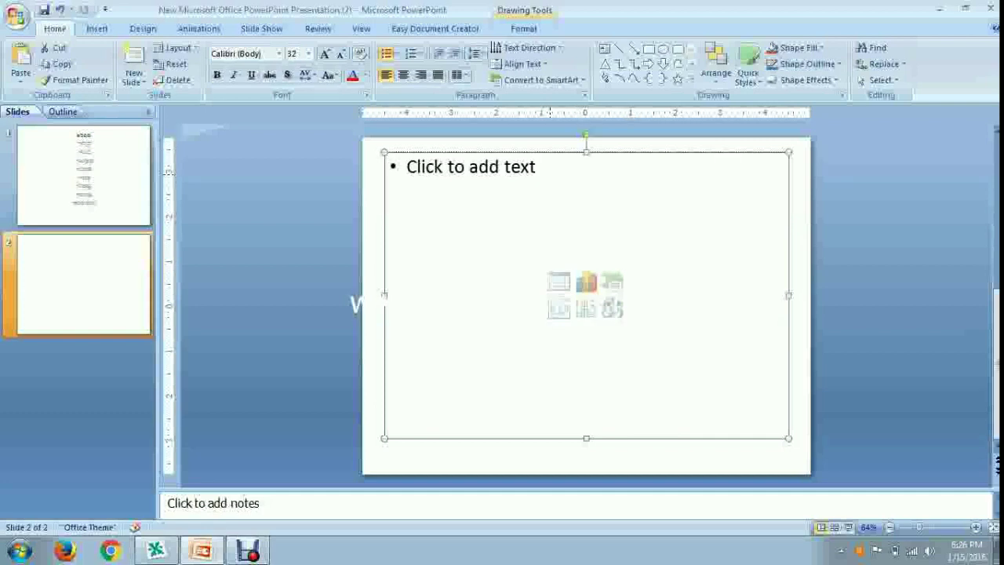
click(549, 169)
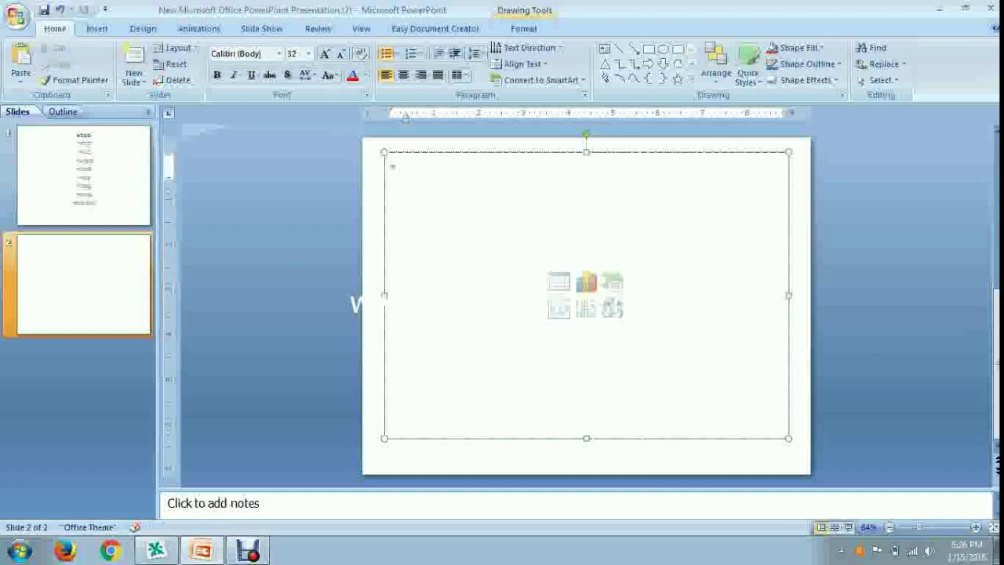
Clear the stray characters, apply Nudi 01 e, and enter ಸಮಾಜಶಾಸ್ತ್ರ as the first bullet.
text(A#AA)
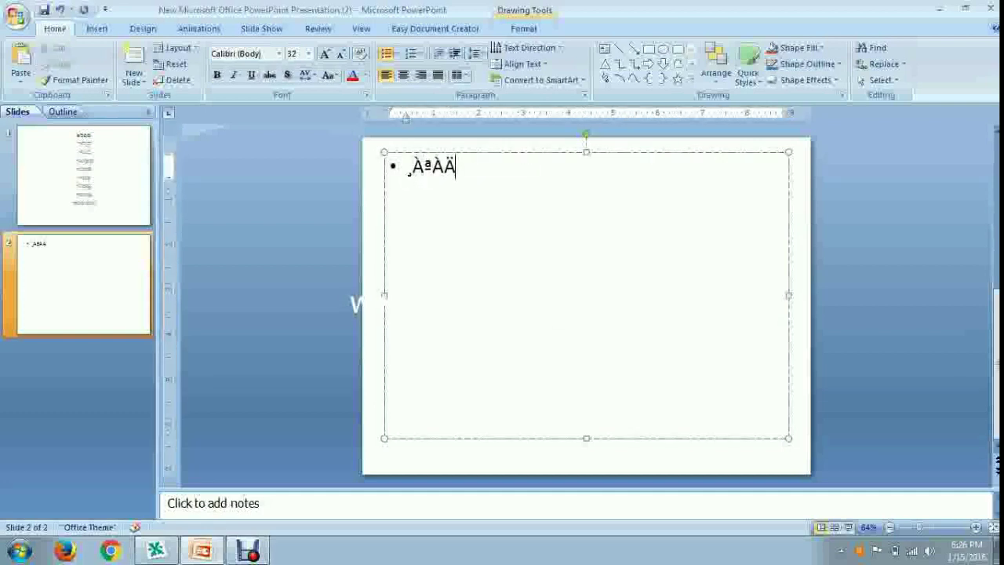
key(BackSpace)
key(BackSpace)
key(BackSpace)
key(BackSpace)
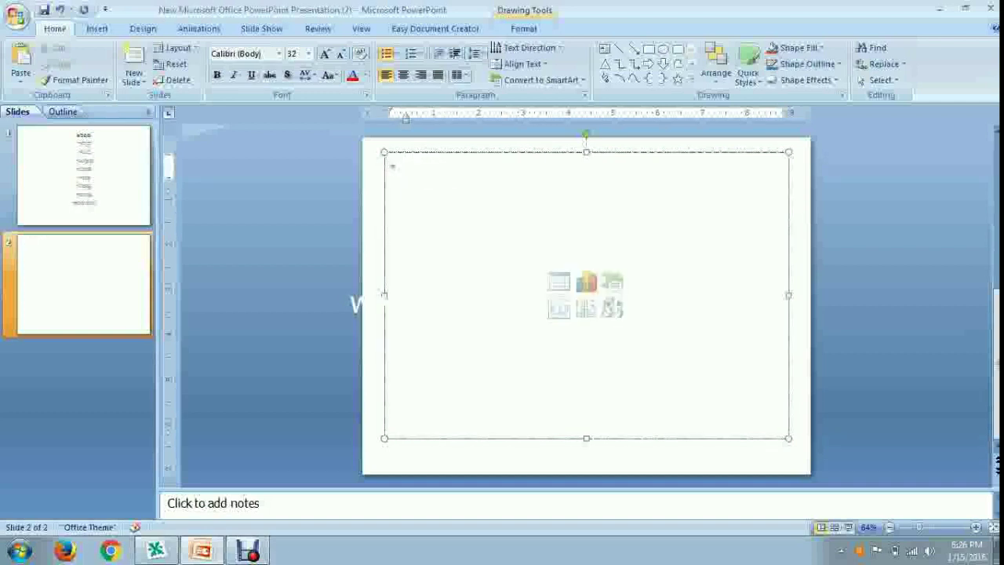
key(Scroll_Lock)
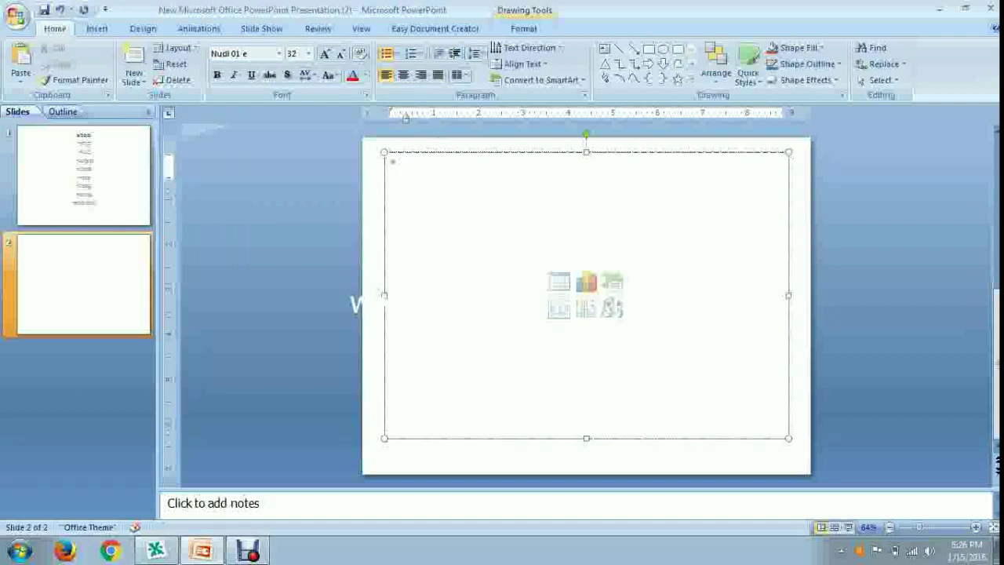
text(samAja)
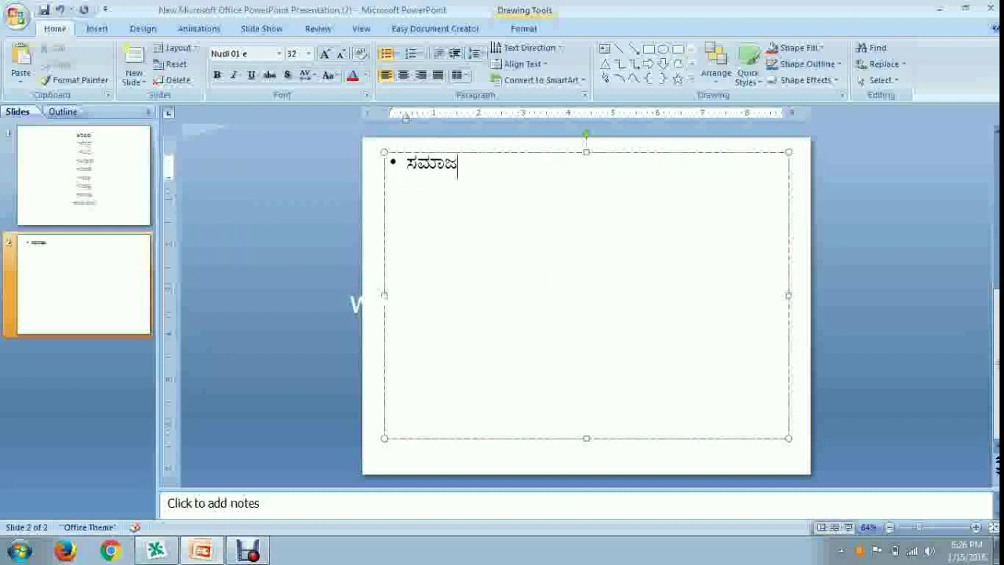
text(SAsf)
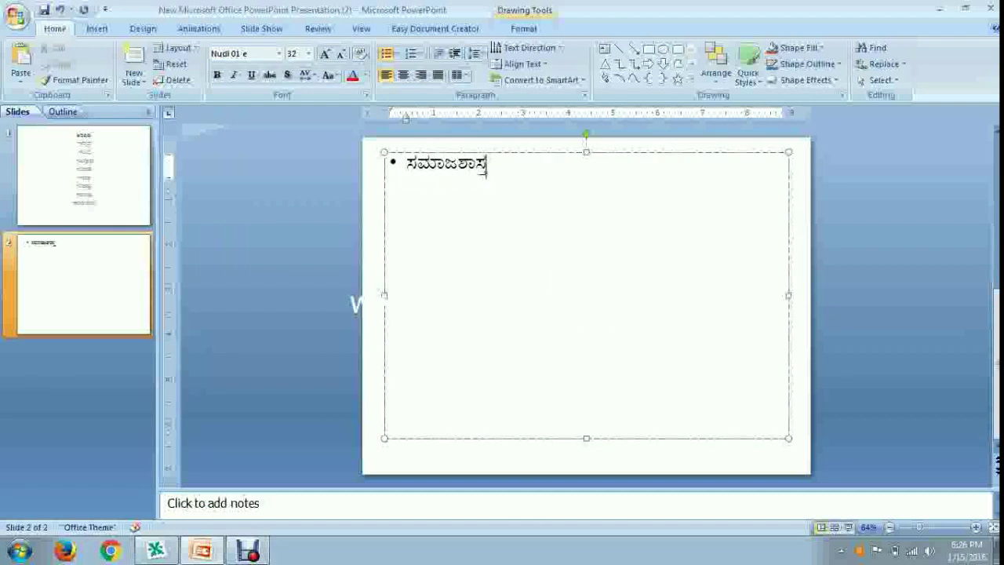
text(tfr)
key(Return)
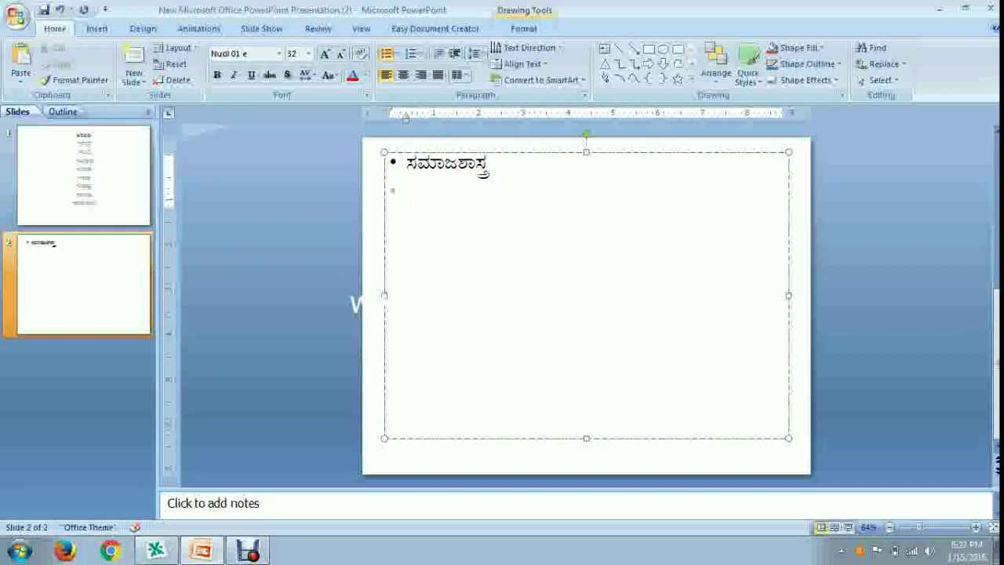
Replace a misspelled entry with ಉರ್ದು and add ಮರಾಠಿ as the third bullet.
text(sO)
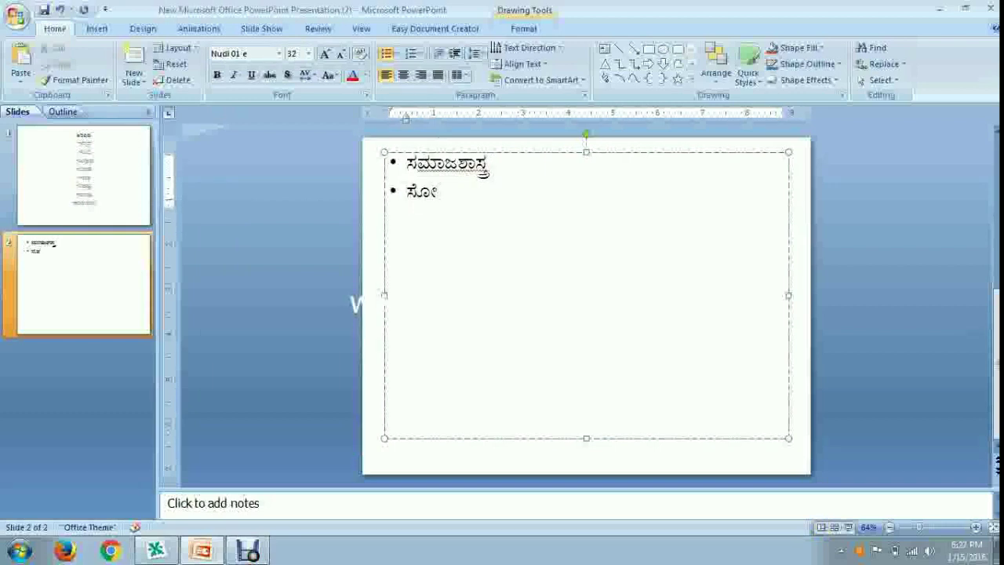
text(SiyA)
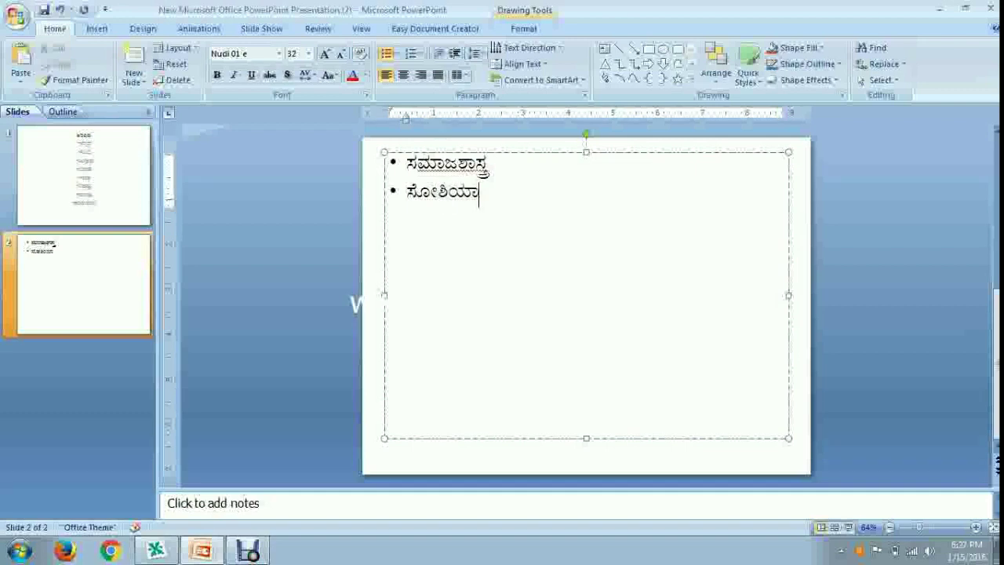
text(lA)
key(BackSpace)
key(BackSpace)
key(BackSpace)
key(BackSpace)
text(M)
key(BackSpace)
key(BackSpace)
key(BackSpace)
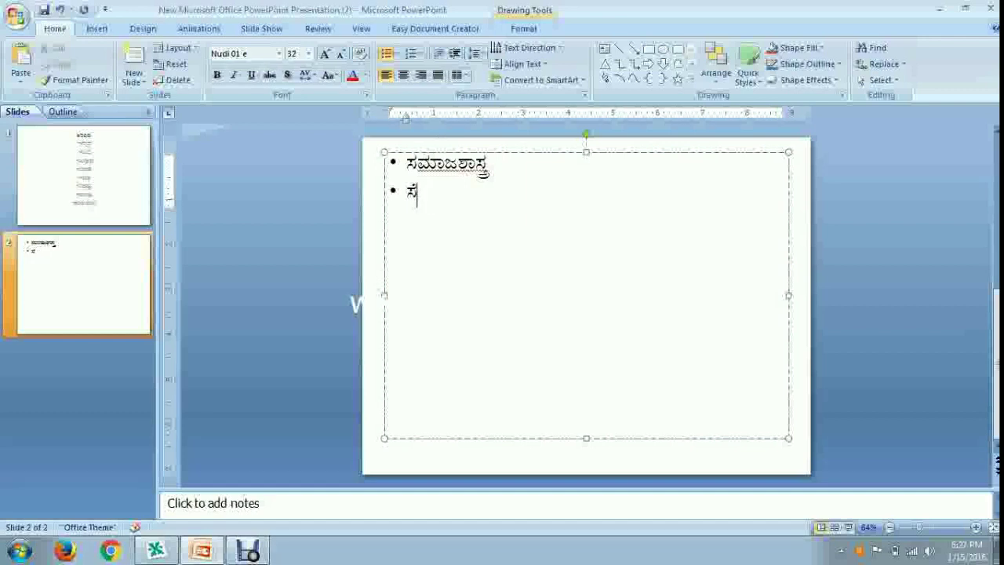
key(BackSpace)
key(BackSpace)
text(ಉ)
text(ದುರ್)
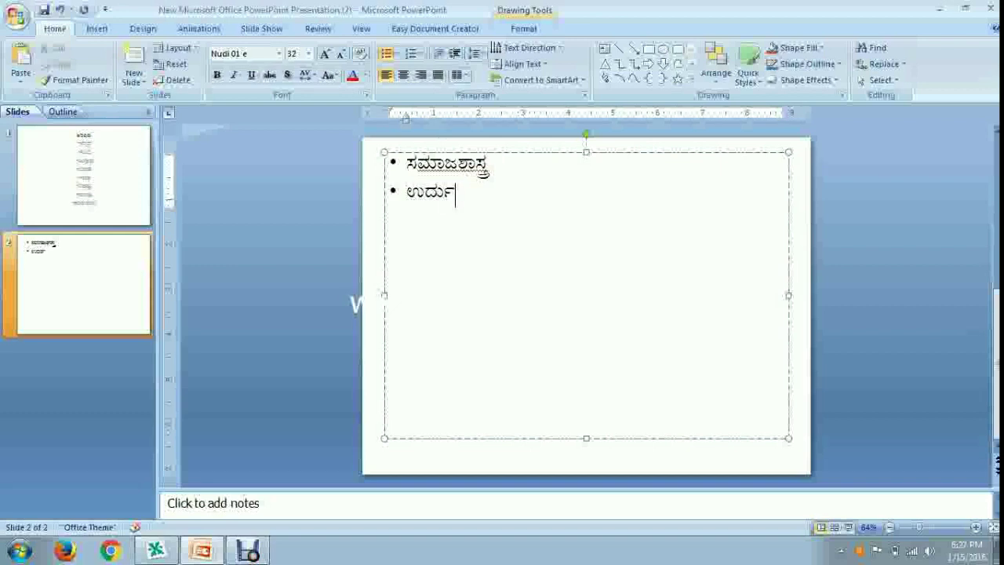
key(Return)
text(ಮ)
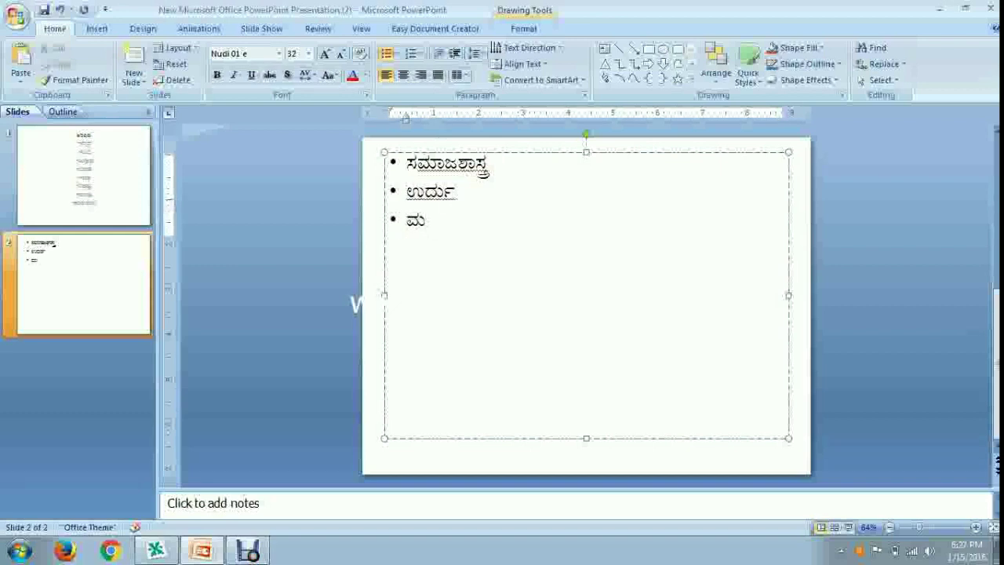
text(ರಾಠ)
text(ಿ)
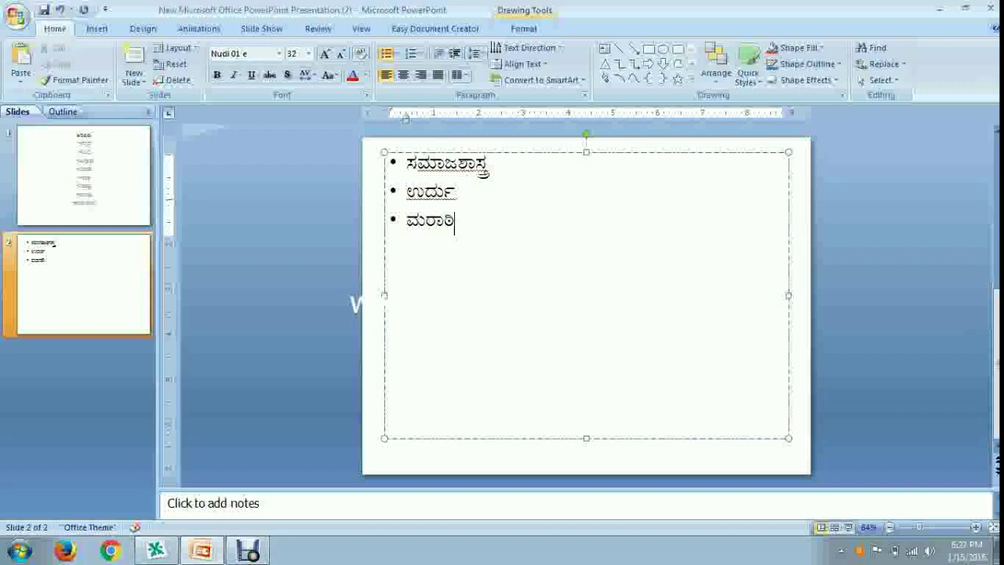
Run the slide show From Beginning, step between slides 1 and 2, then exit to editing.
click(261, 29)
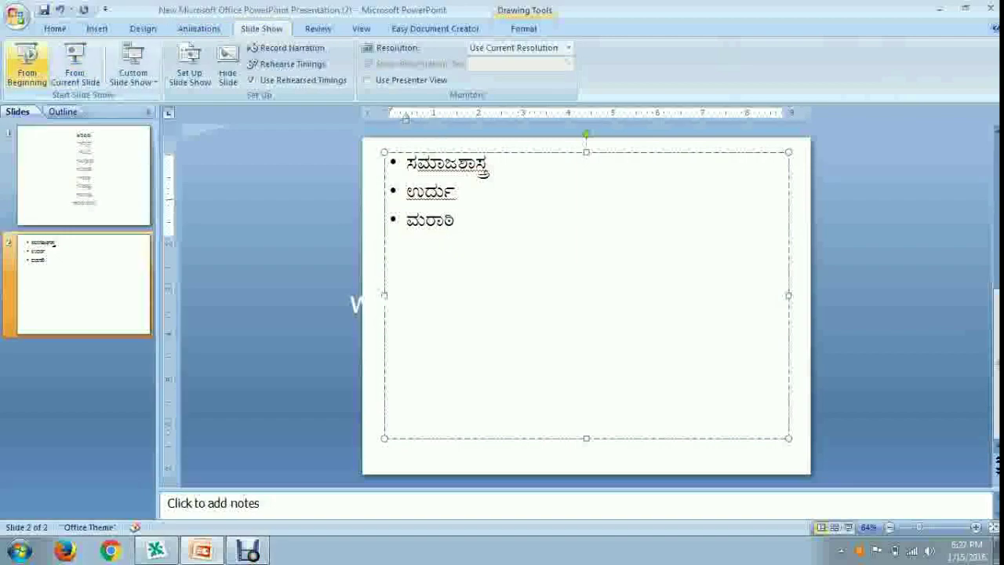
click(27, 61)
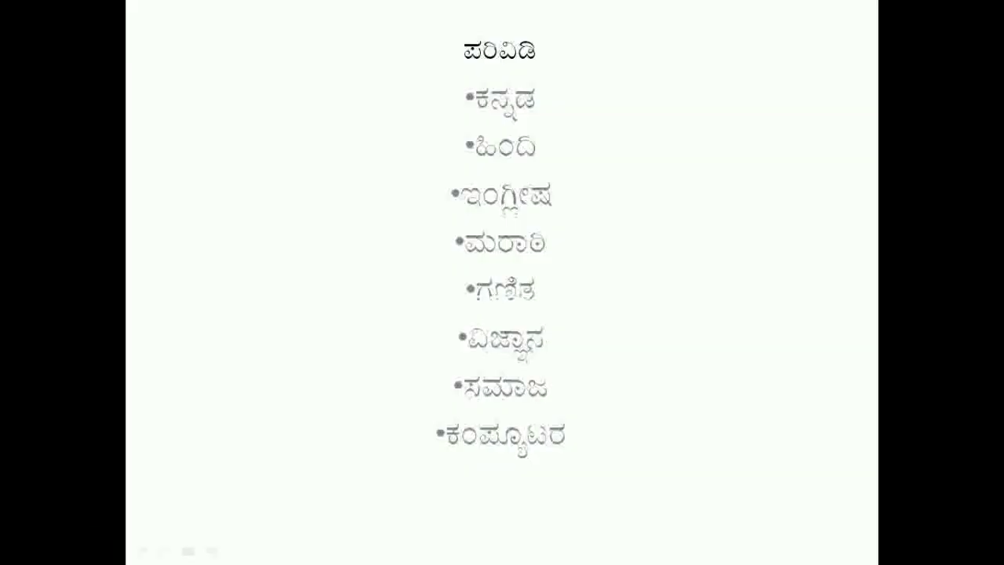
key(Right)
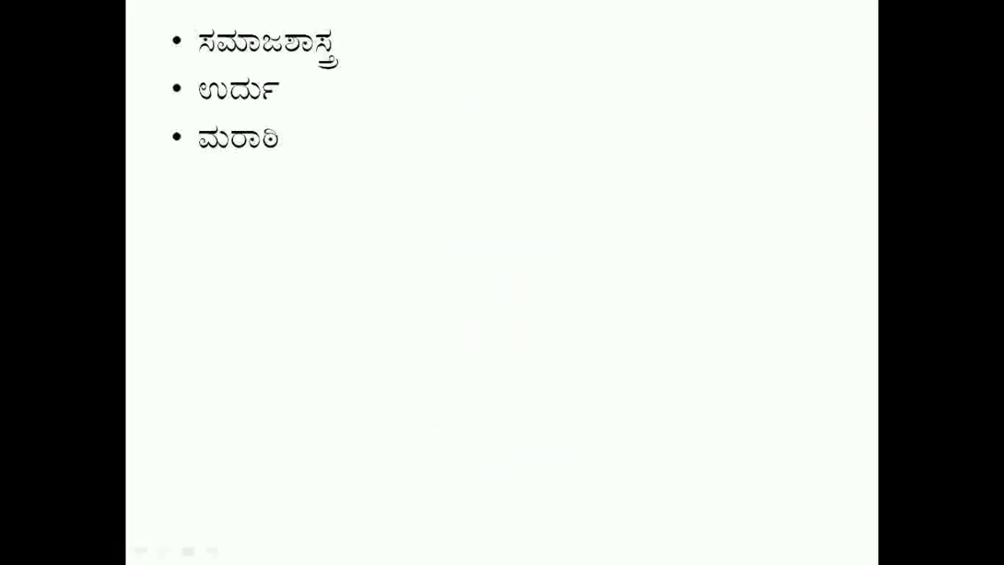
key(Left)
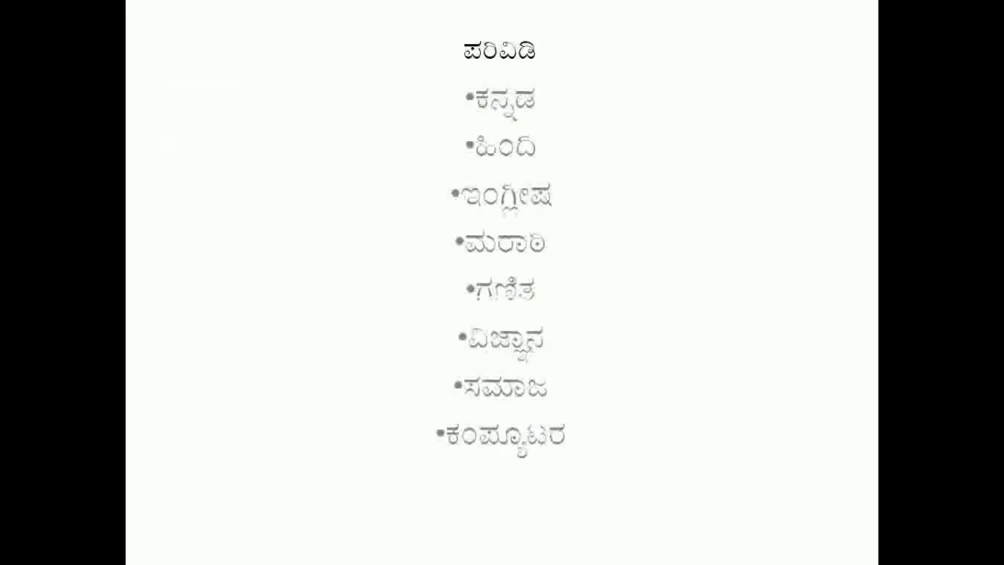
key(Right)
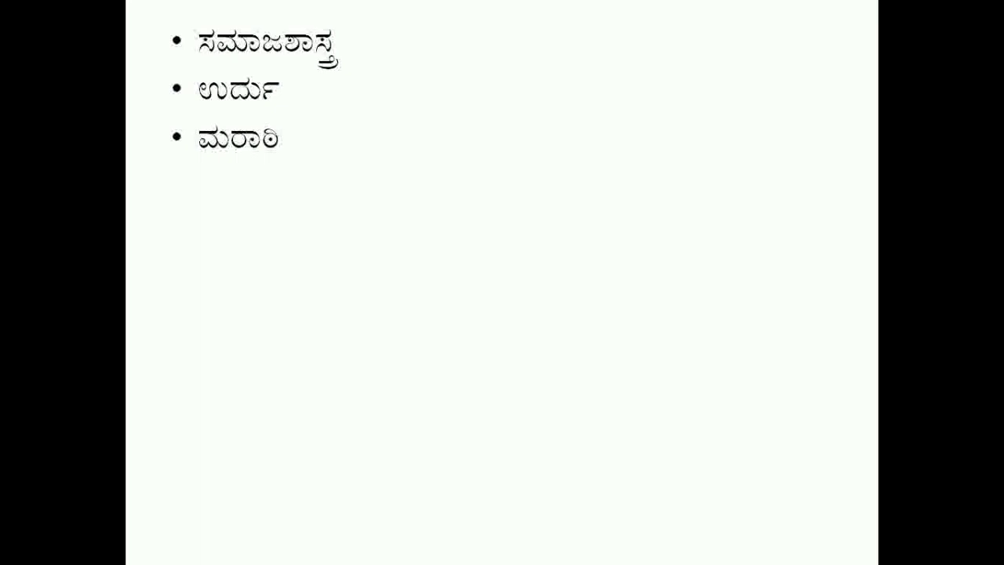
key(Escape)
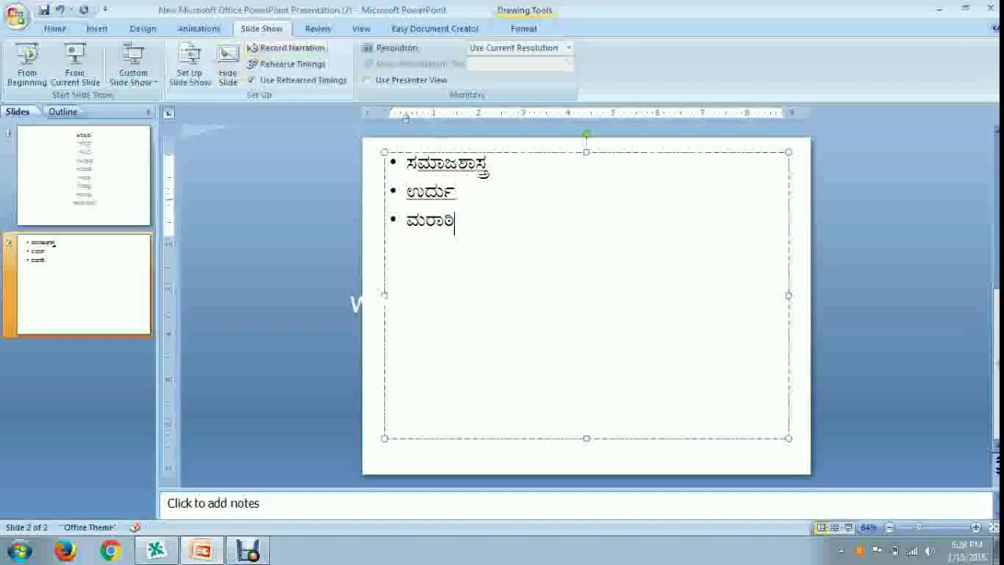
Return to the Home ribbon to bring back font and paragraph commands.
click(55, 28)
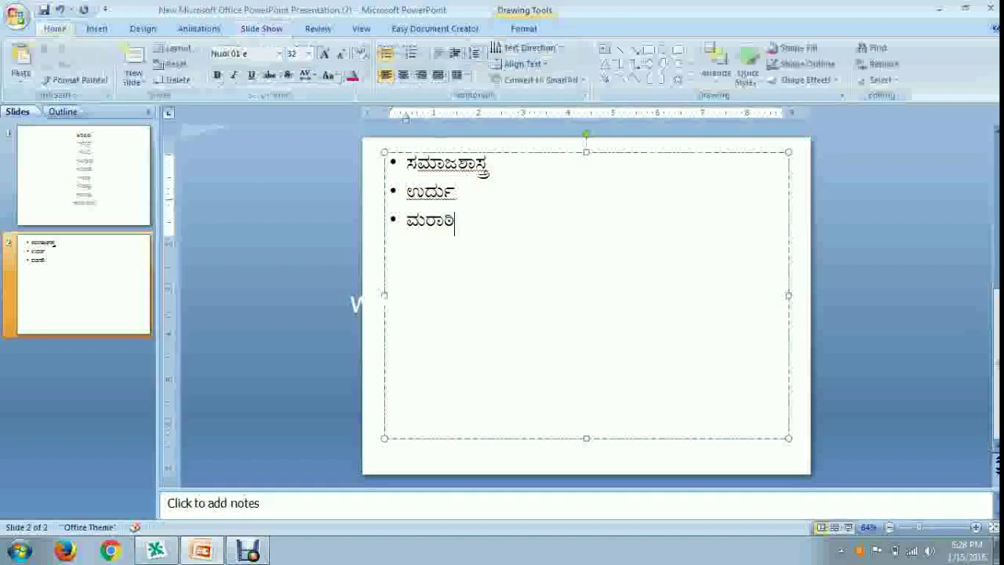